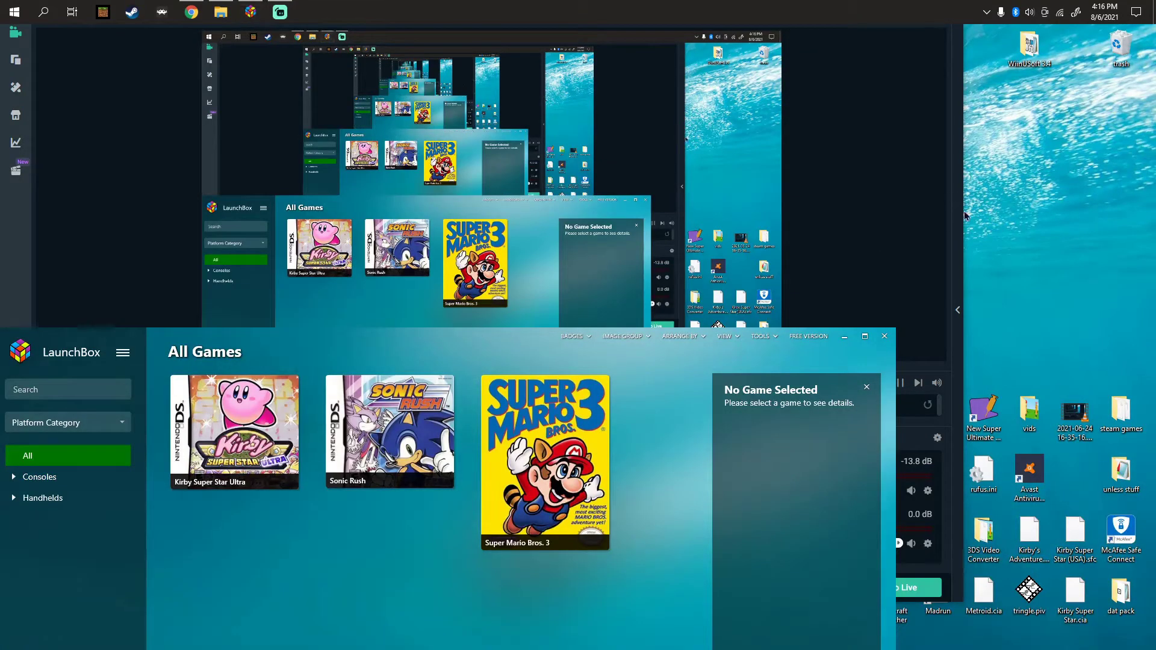
# Arrange LaunchBox as a floating window on the cleared desktop and close the RetroArch window running Sonic Rush
pyautogui.click(958, 198)
pyautogui.click(913, 35)
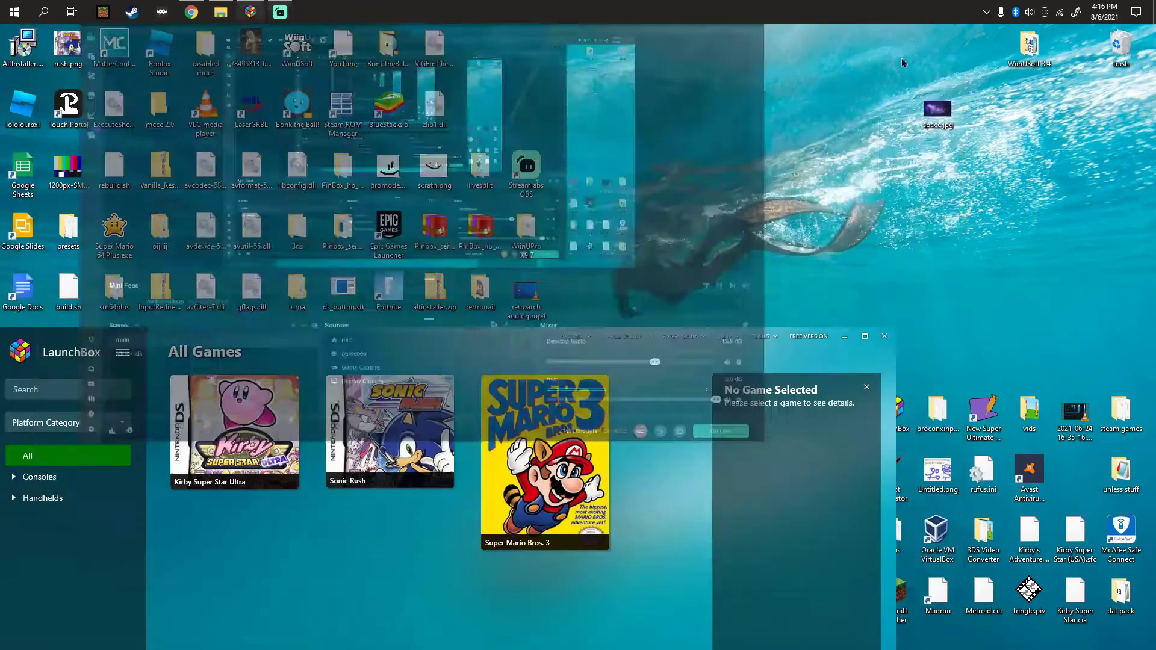
pyautogui.click(866, 336)
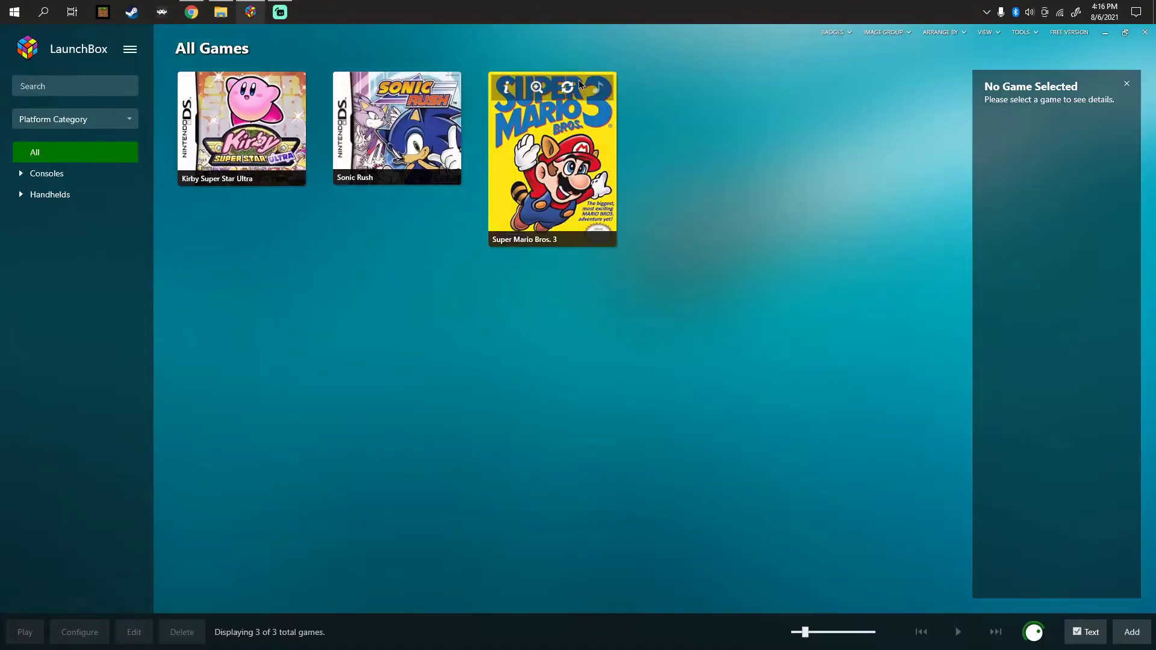
pyautogui.press('super+Down')
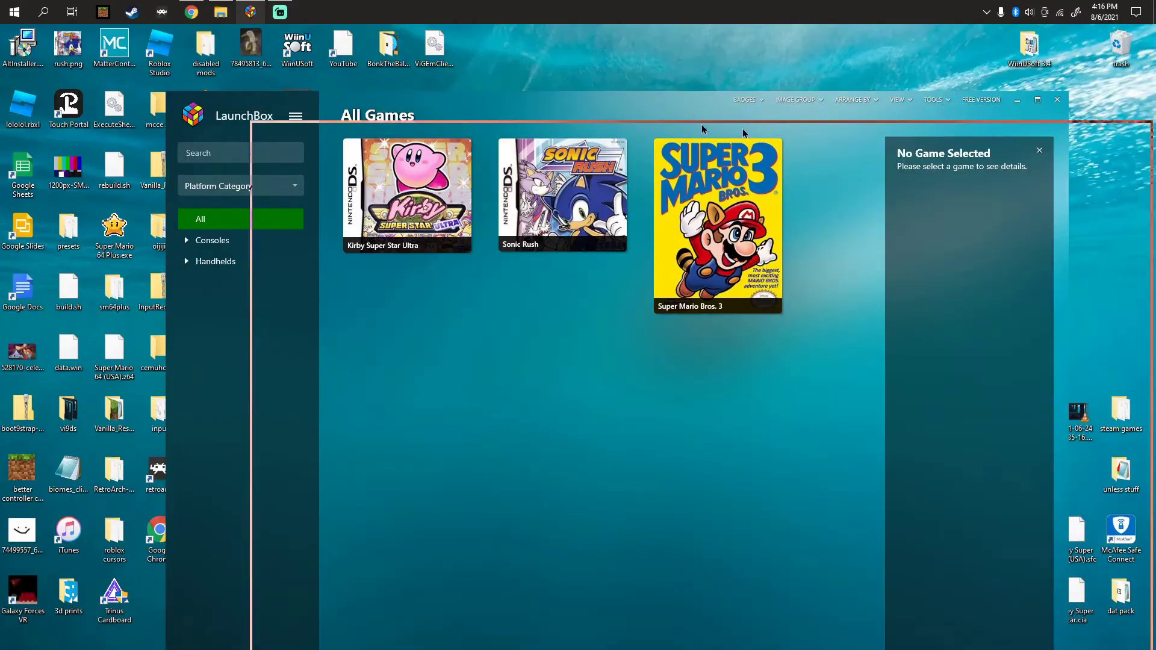
pyautogui.moveTo(576, 107); pyautogui.dragTo(535, 120)
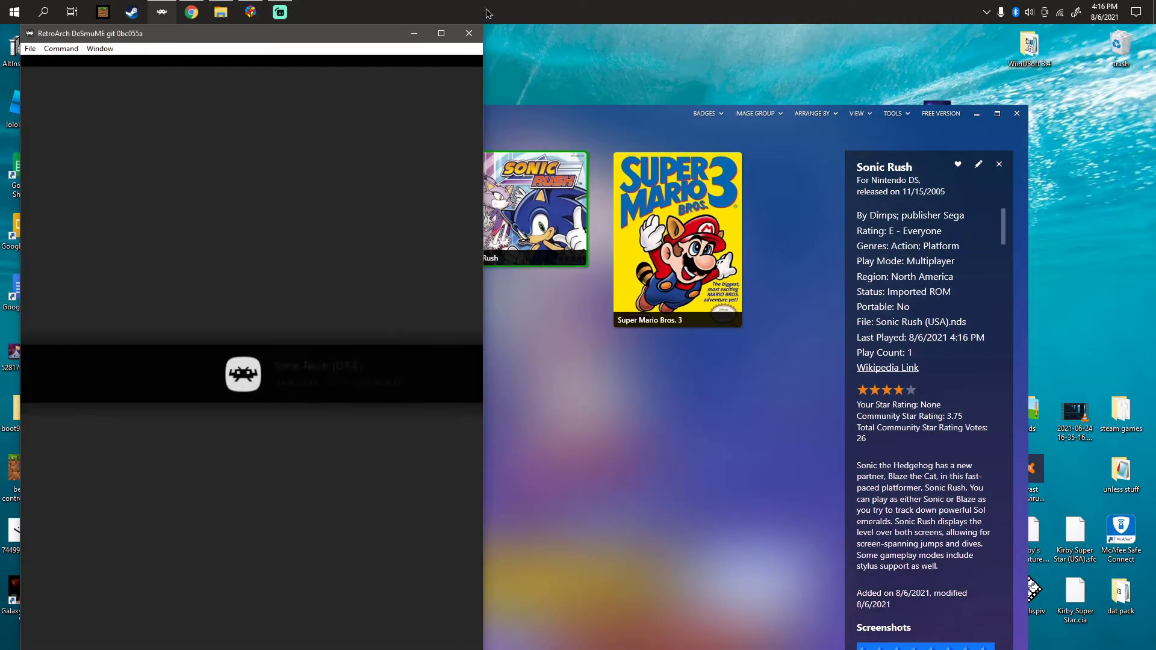
pyautogui.click(470, 33)
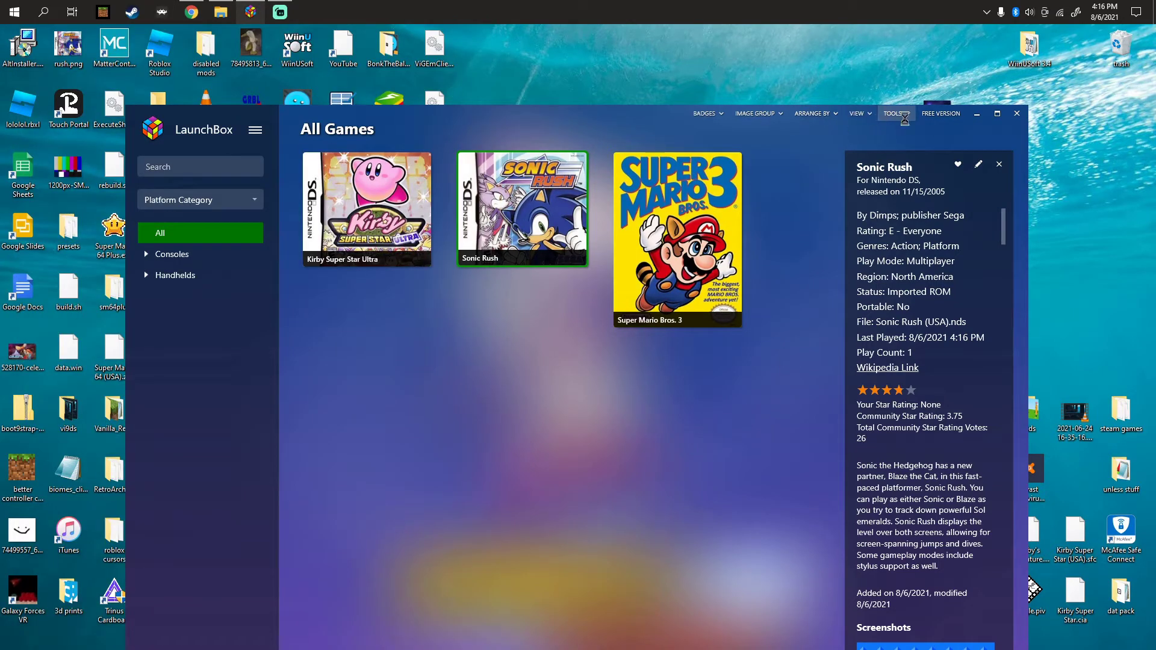
# Examine the platforms and cores associated with the Retroarch emulator in LaunchBox's emulator manager, and close the manager
pyautogui.click(903, 115)
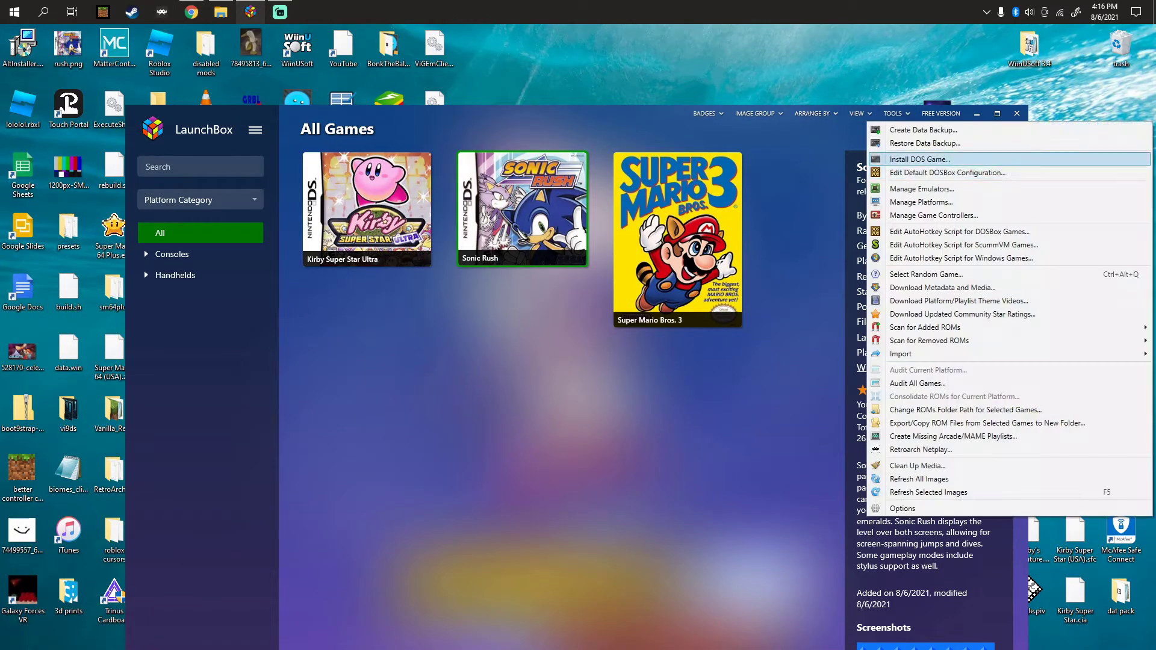
pyautogui.click(922, 189)
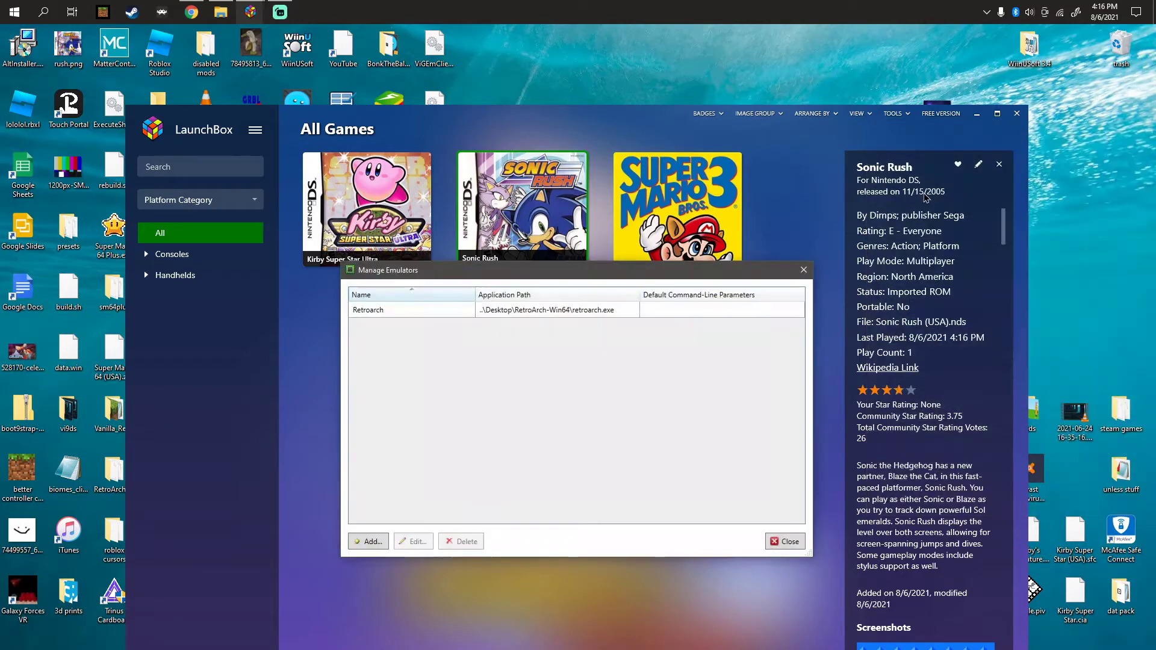
pyautogui.click(489, 313)
pyautogui.click(413, 545)
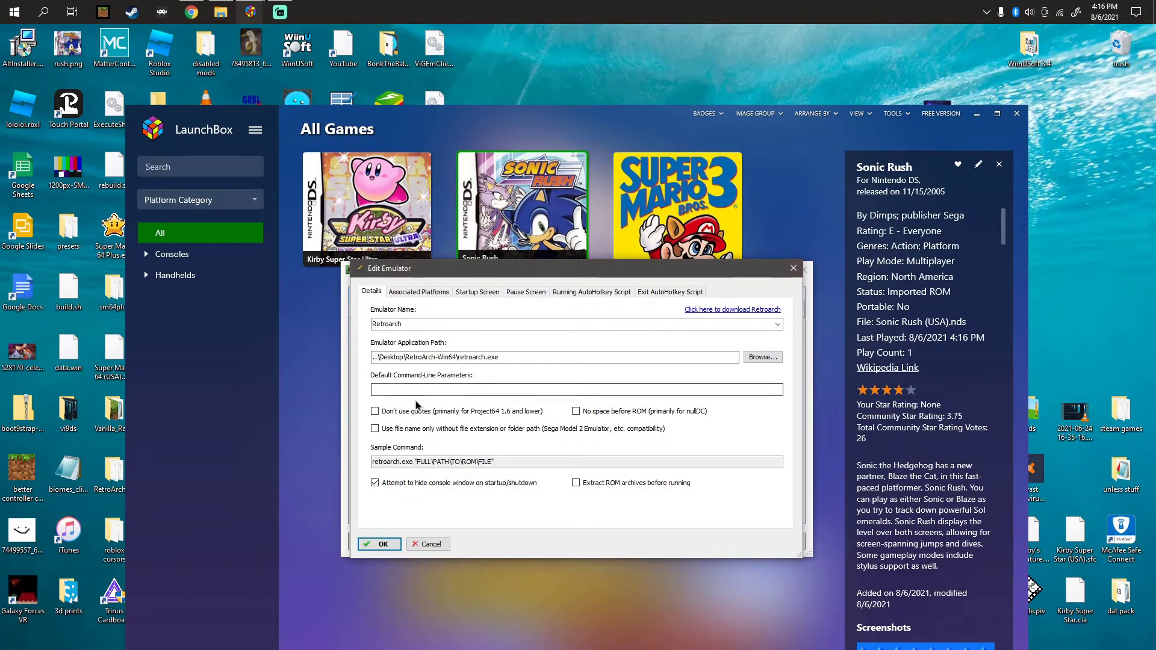
pyautogui.click(417, 293)
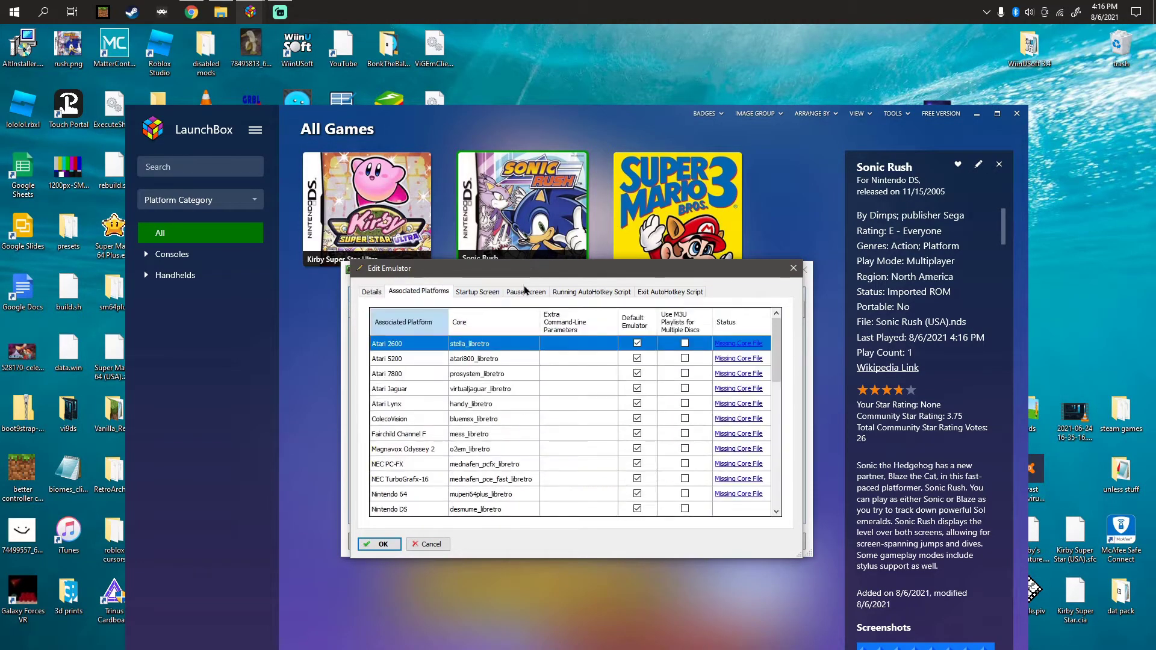
pyautogui.scroll(-1, 480, 453)
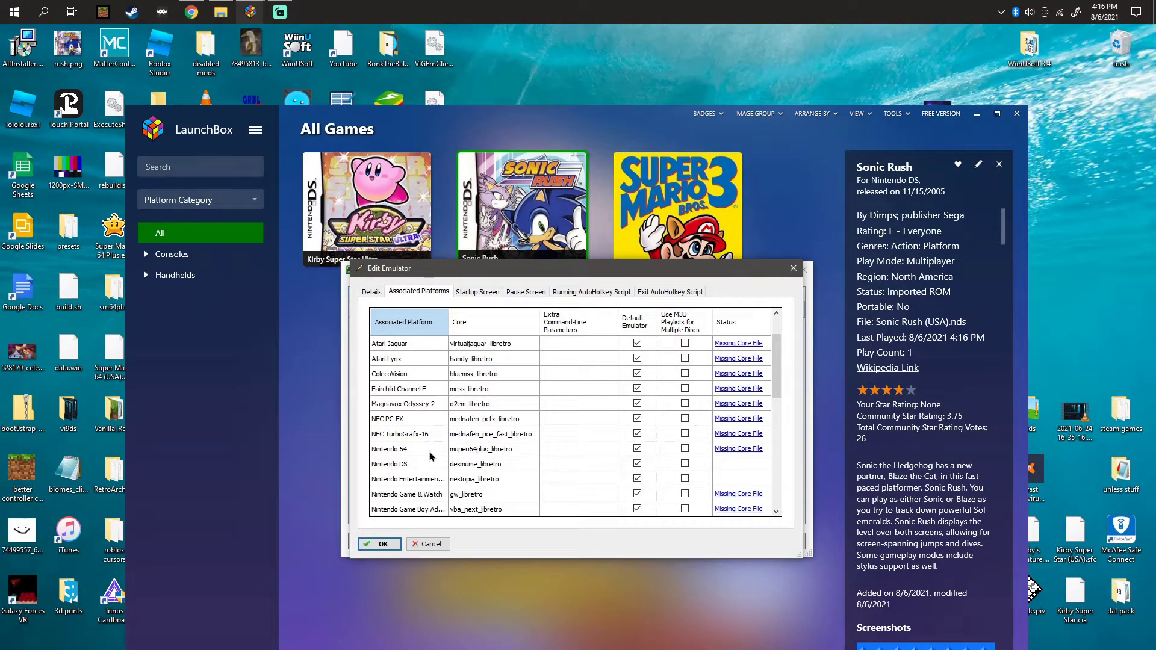
pyautogui.click(383, 546)
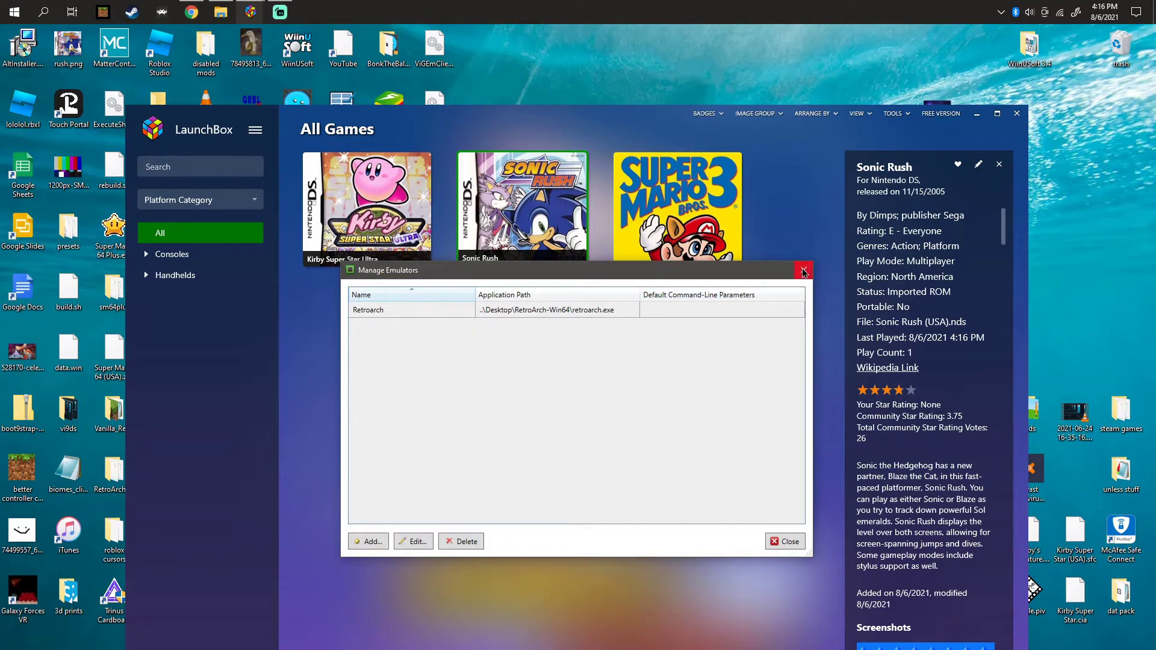
pyautogui.click(805, 271)
# Arrange the LaunchBox and RetroArch windows on the desktop and open RetroArch's list of loadable cores
pyautogui.moveTo(679, 127); pyautogui.dragTo(842, 255)
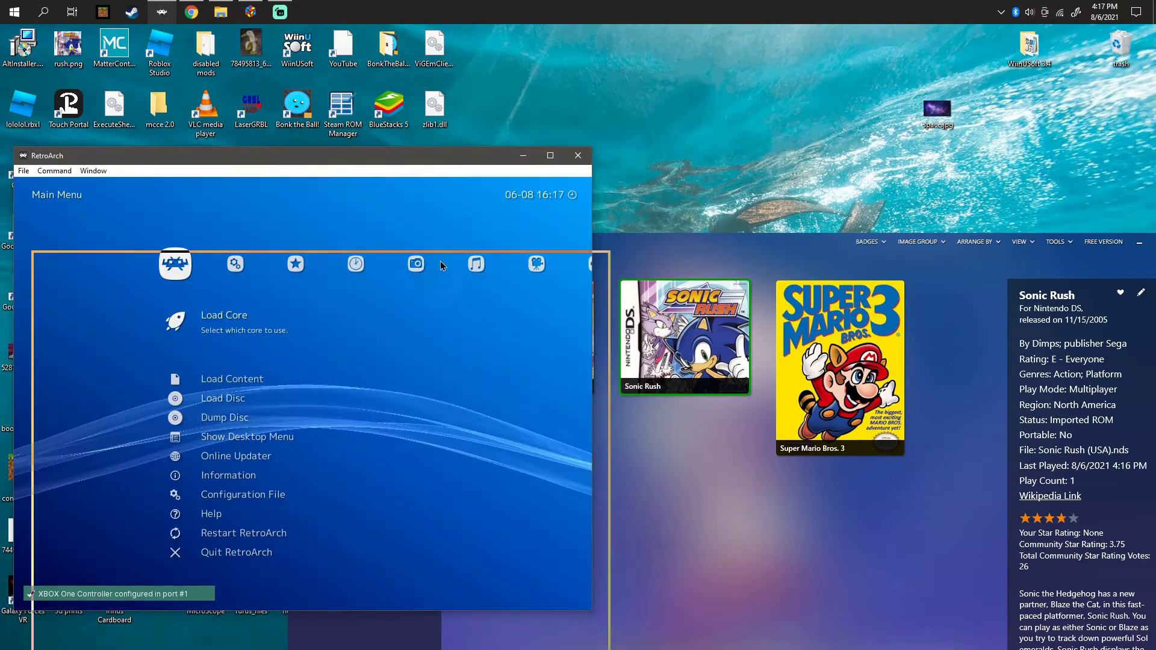
pyautogui.moveTo(499, 131); pyautogui.dragTo(974, 130)
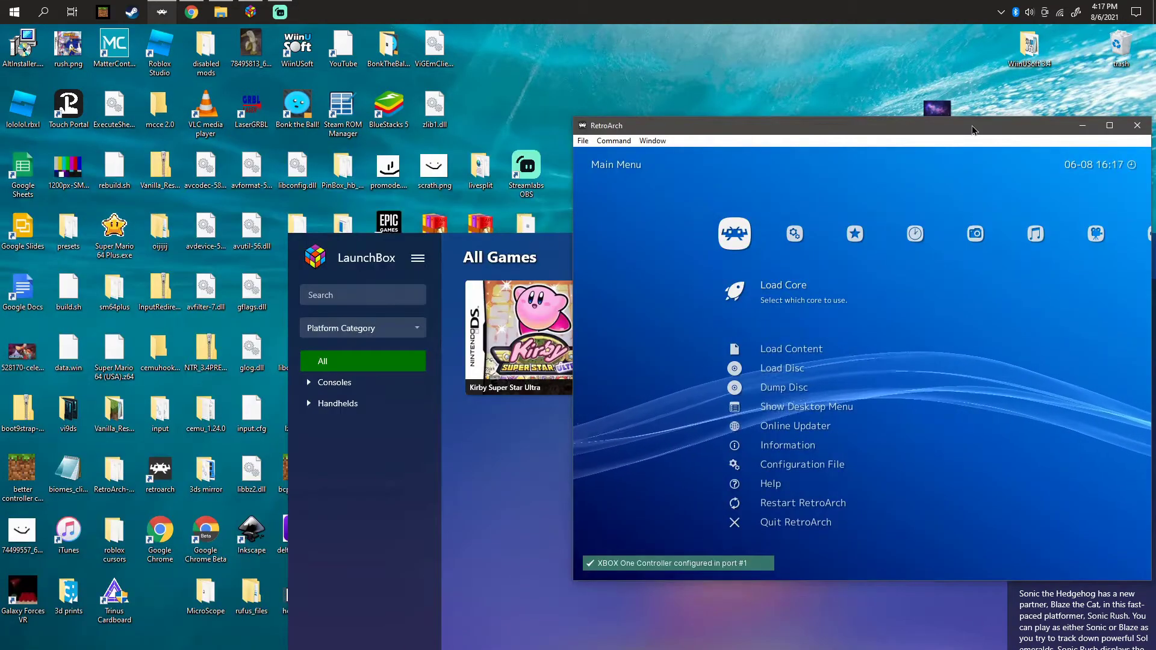
pyautogui.press('Right')
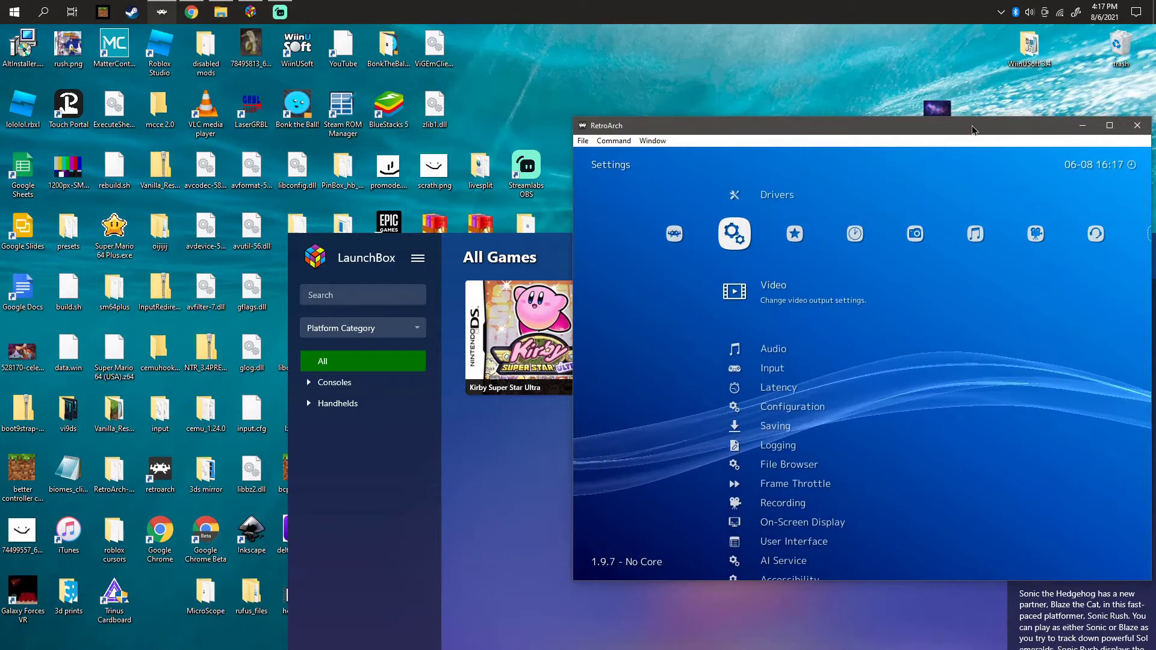
pyautogui.press('Left')
pyautogui.press('Down')
pyautogui.press('Down')
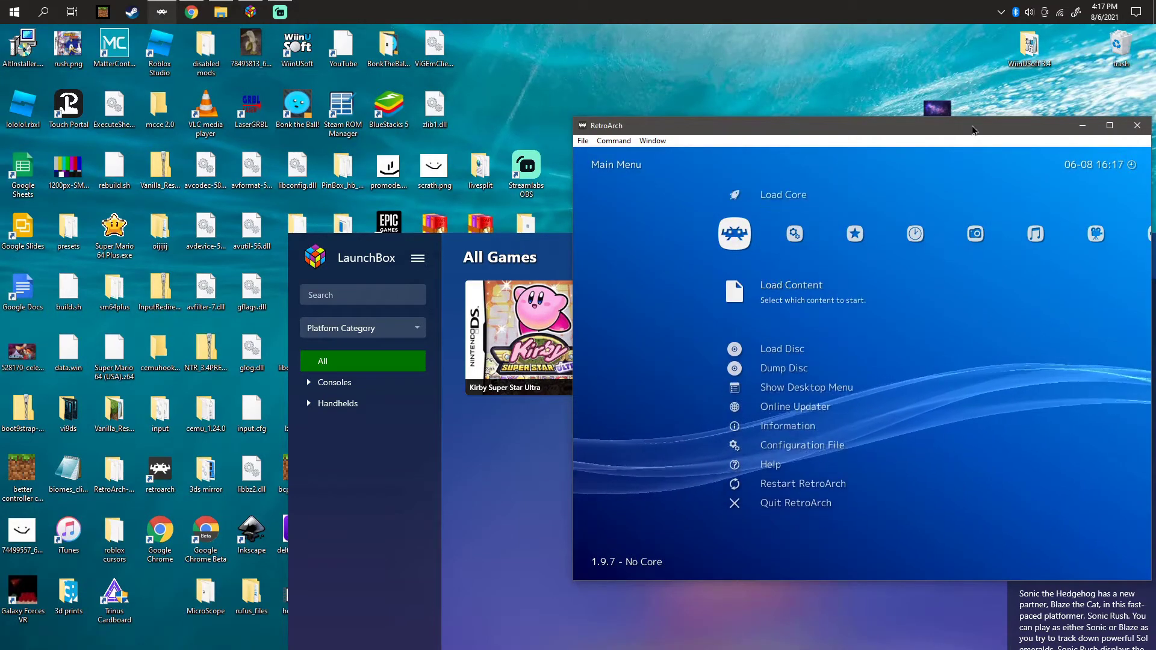
pyautogui.press('Up')
pyautogui.press('Up')
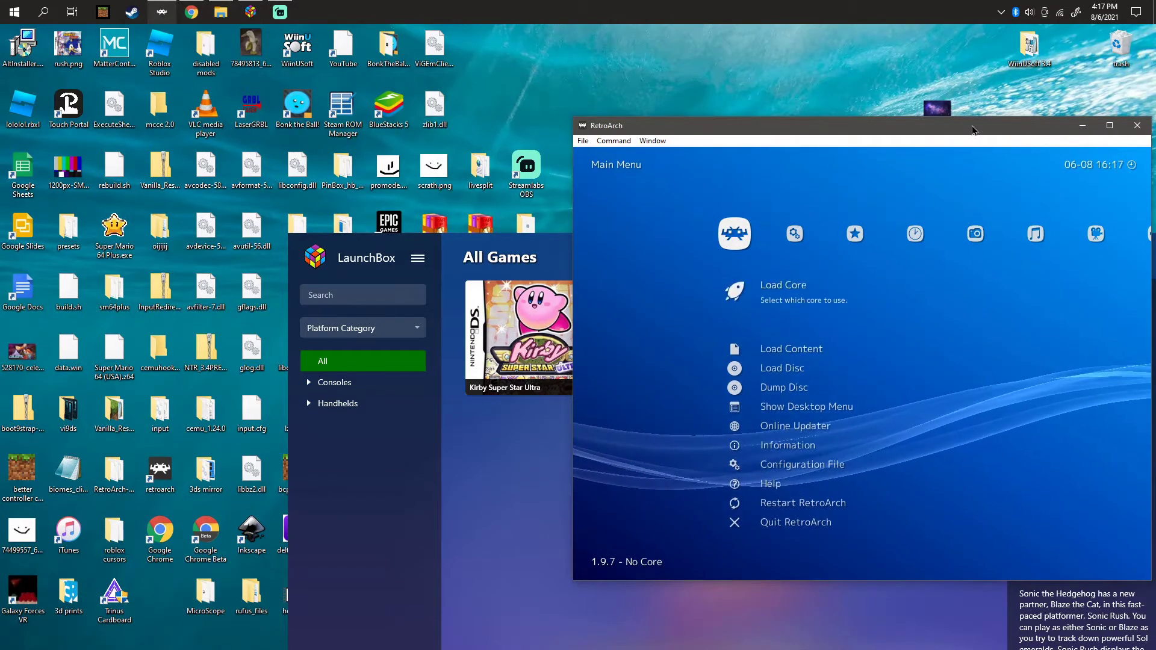
pyautogui.press('Return')
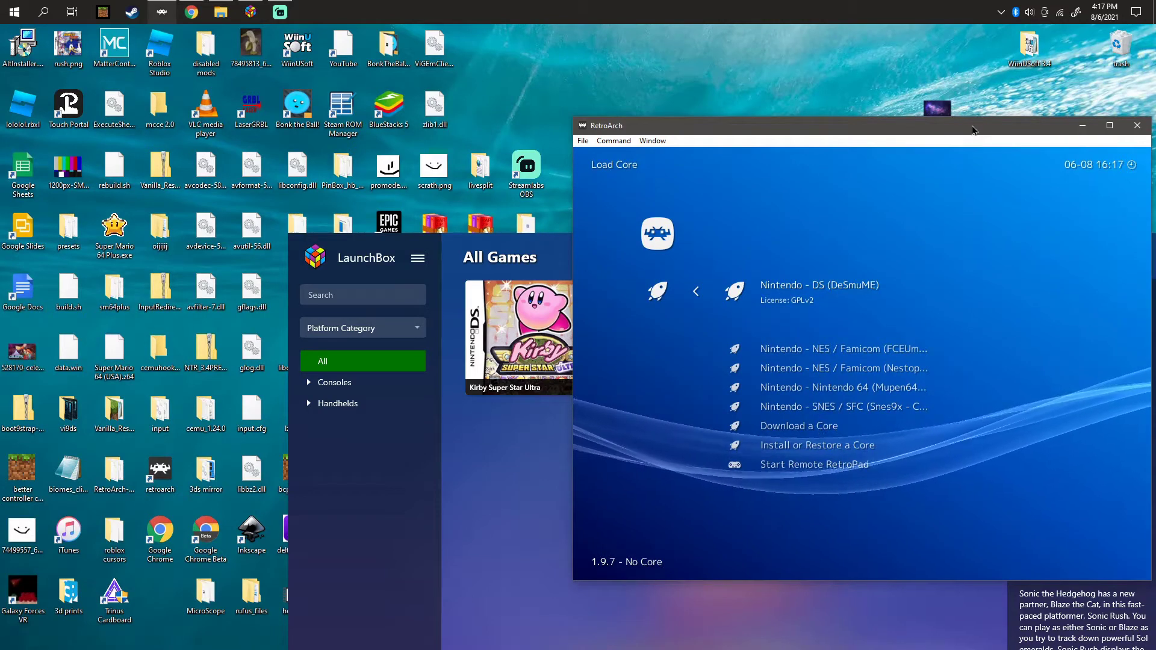
# Load the Nintendo 64 (Mupen64Plus-Next) core from the installed cores and keep RetroArch in a floating window
pyautogui.press('Down')
pyautogui.press('Down')
pyautogui.press('Down')
pyautogui.press('Down')
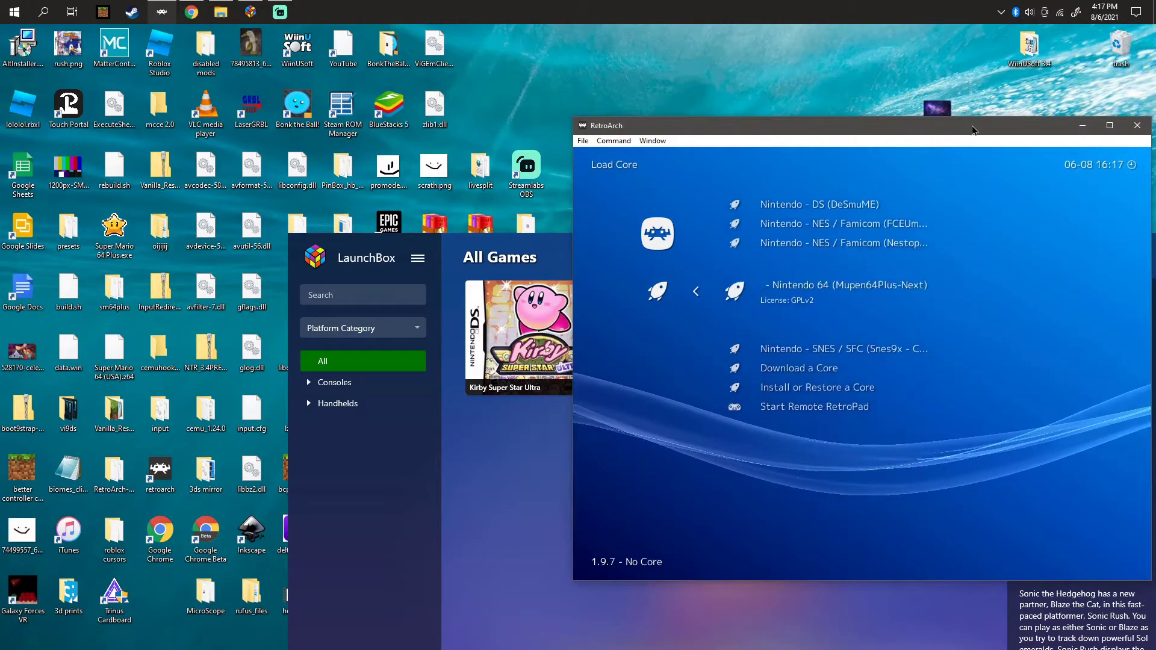
pyautogui.press('Up')
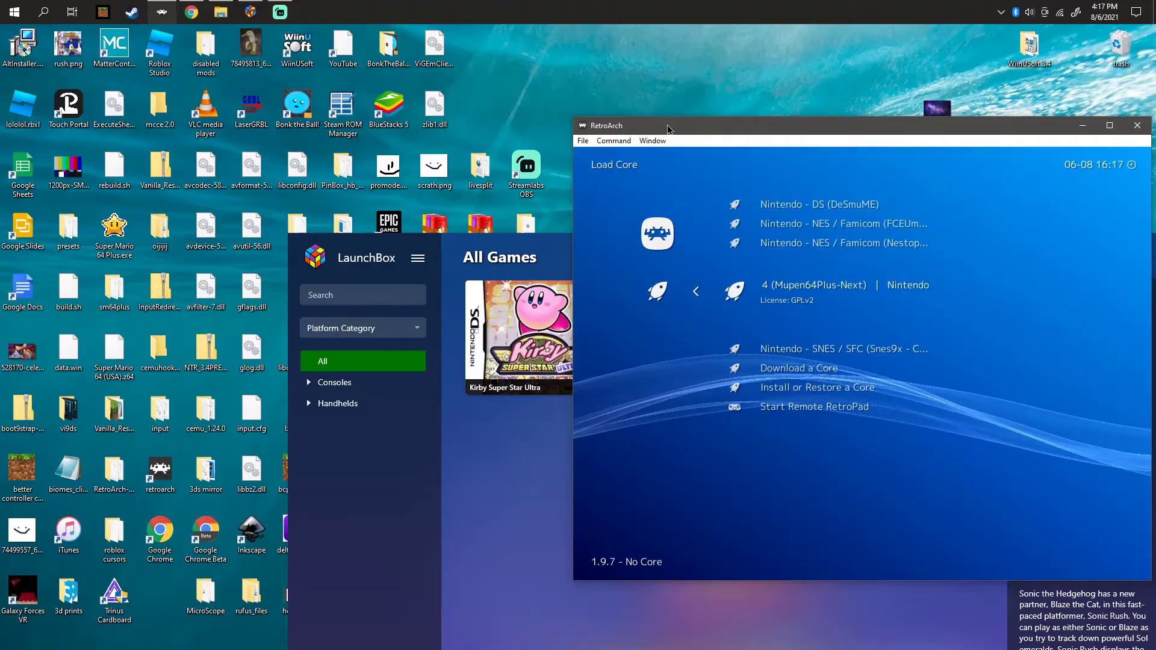
pyautogui.doubleClick(642, 125)
pyautogui.doubleClick(640, 35)
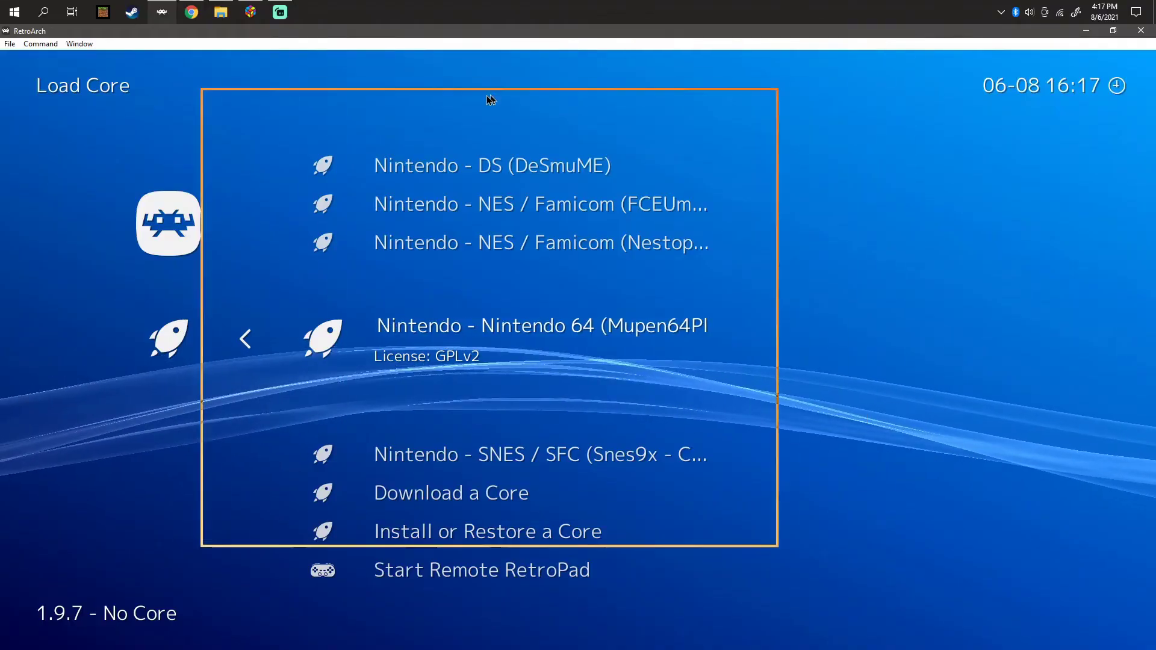
# Switch to LaunchBox and check the core file status of the platforms linked to the Retroarch emulator
pyautogui.click(1056, 245)
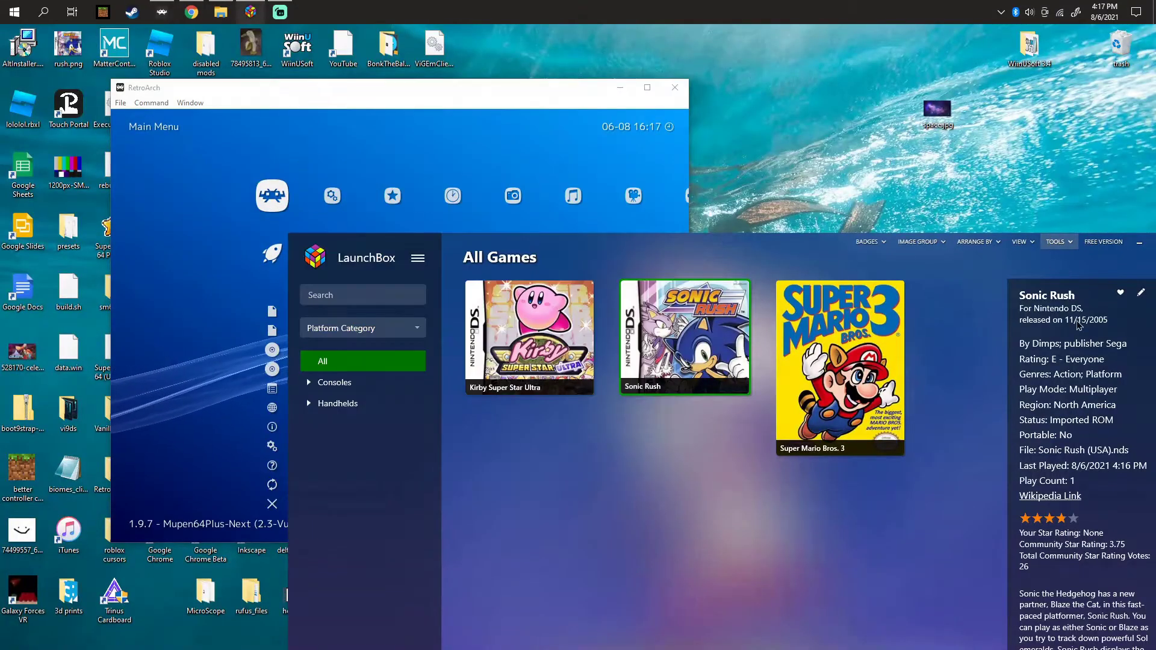
pyautogui.click(1055, 245)
pyautogui.click(938, 317)
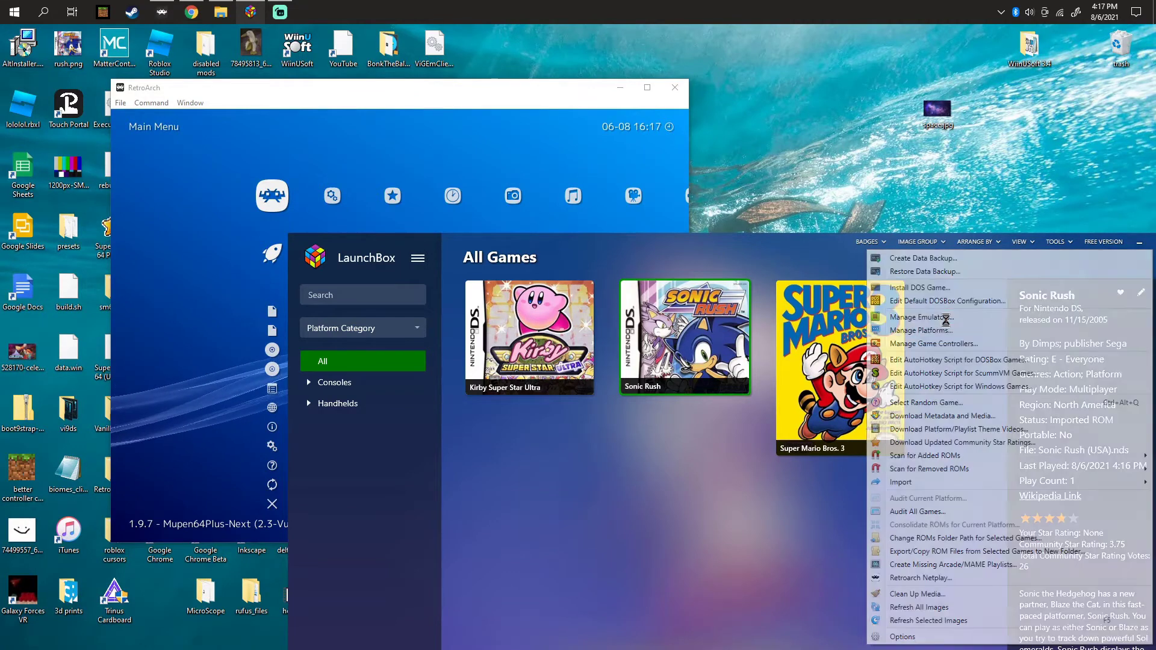
pyautogui.click(702, 398)
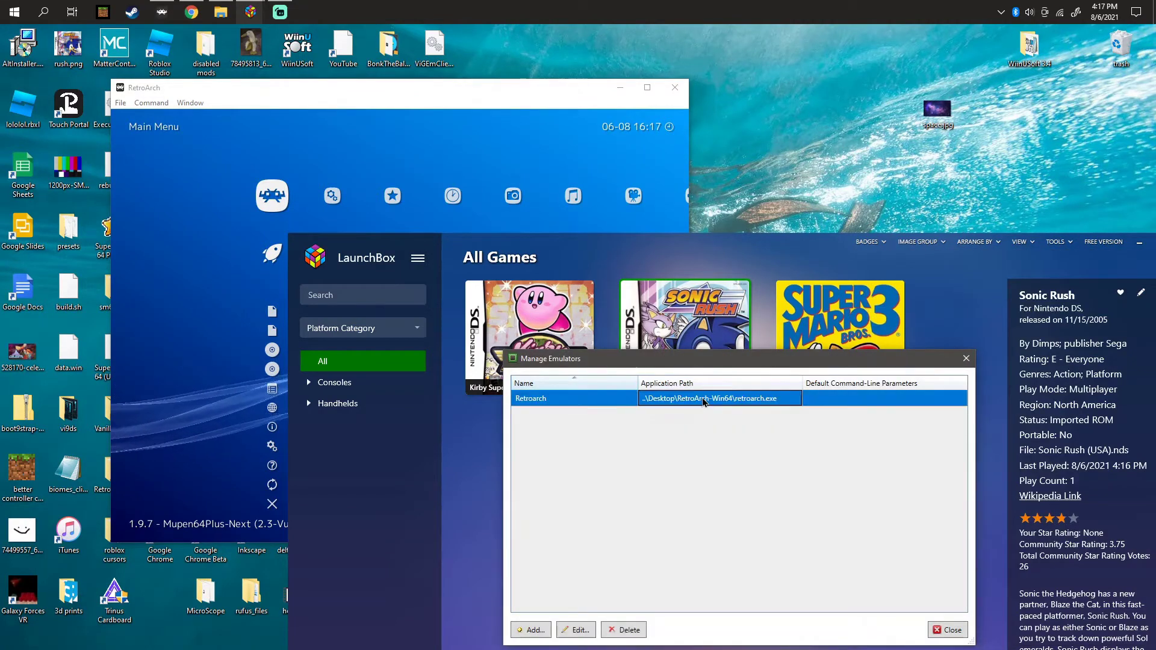
pyautogui.click(576, 630)
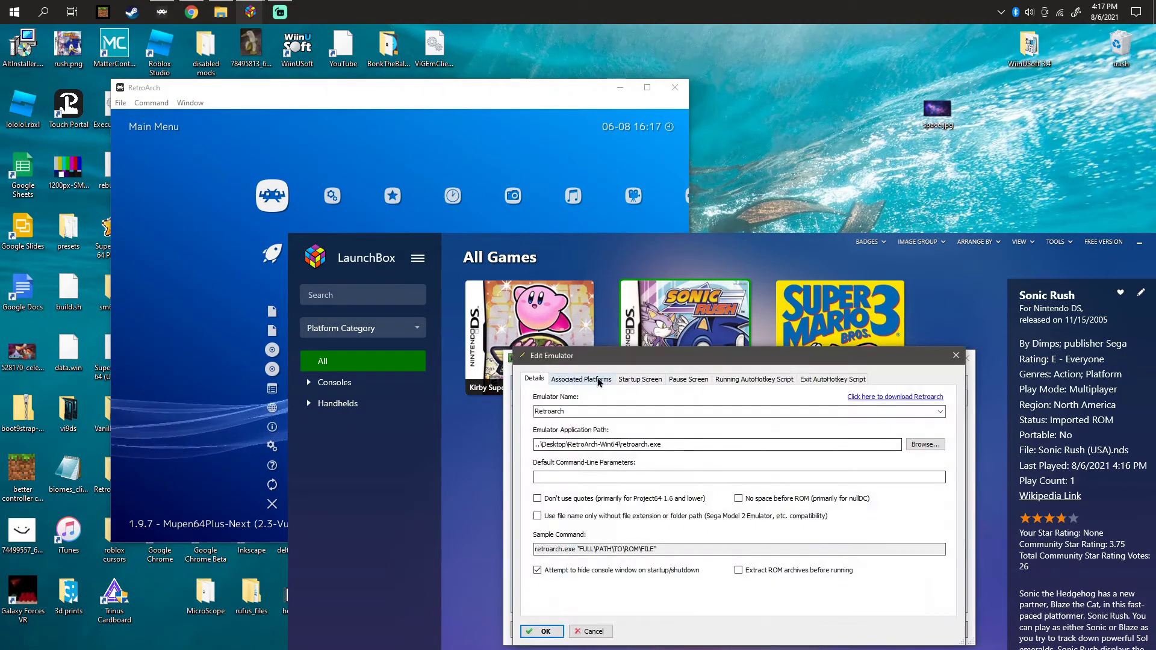
pyautogui.click(581, 379)
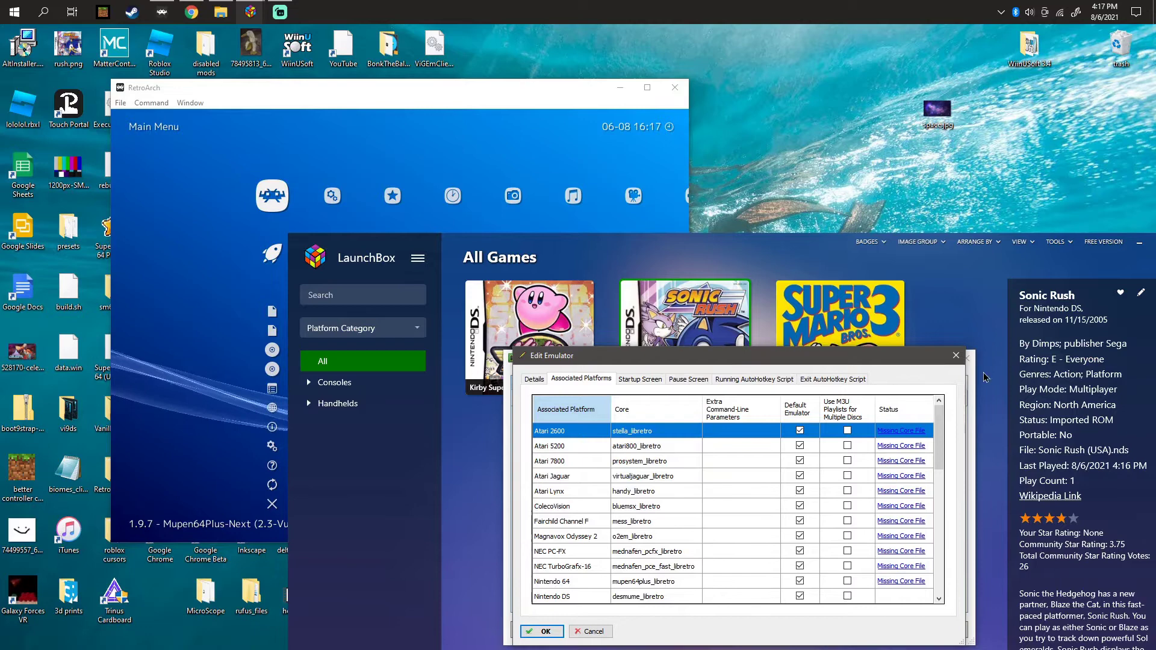
pyautogui.click(949, 357)
pyautogui.click(968, 358)
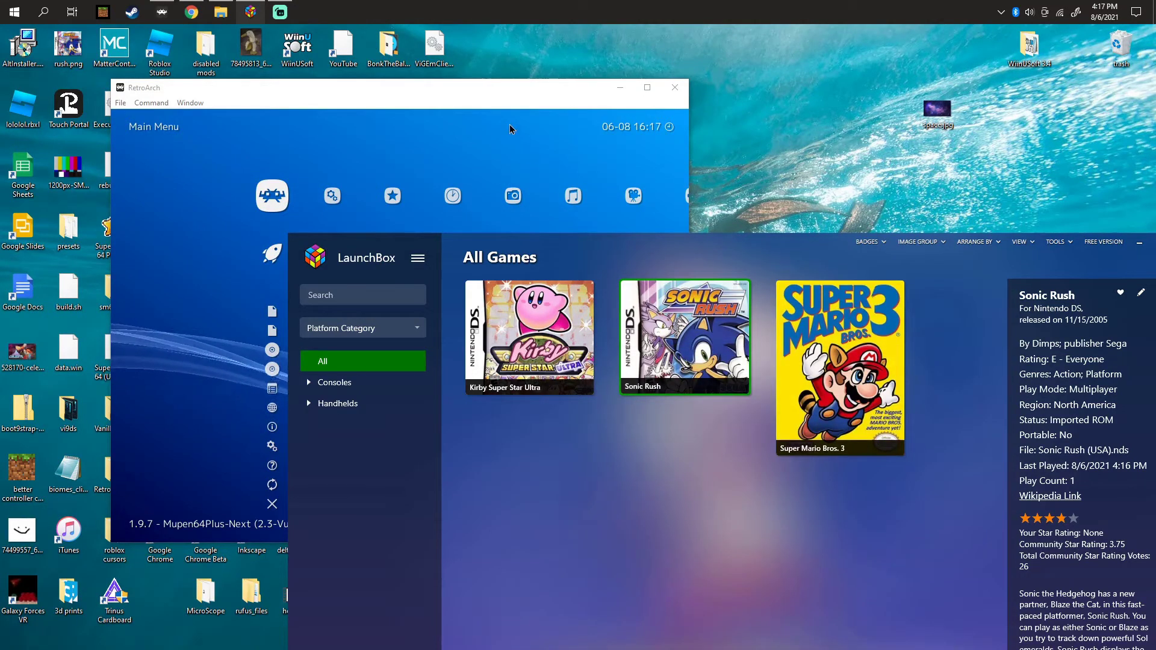
# Switch to RetroArch and look through its top-level sections and the console game playlists
pyautogui.click(509, 129)
pyautogui.press('Return')
pyautogui.press('BackSpace')
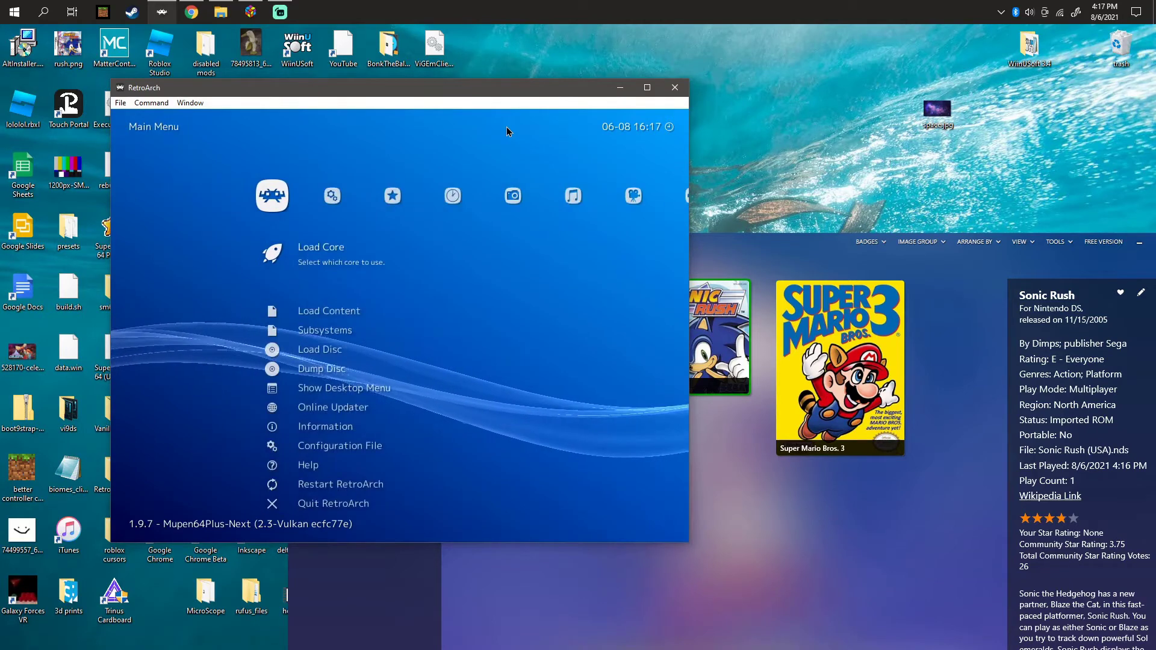
pyautogui.press('Right')
pyautogui.press('Right')
pyautogui.press('Right')
pyautogui.press('Right')
pyautogui.press('Right')
pyautogui.press('Right')
pyautogui.press('Right')
pyautogui.press('Left')
pyautogui.press('Left')
pyautogui.press('Left')
pyautogui.press('Left')
pyautogui.press('Left')
pyautogui.press('Left')
pyautogui.press('Left')
pyautogui.press('Left')
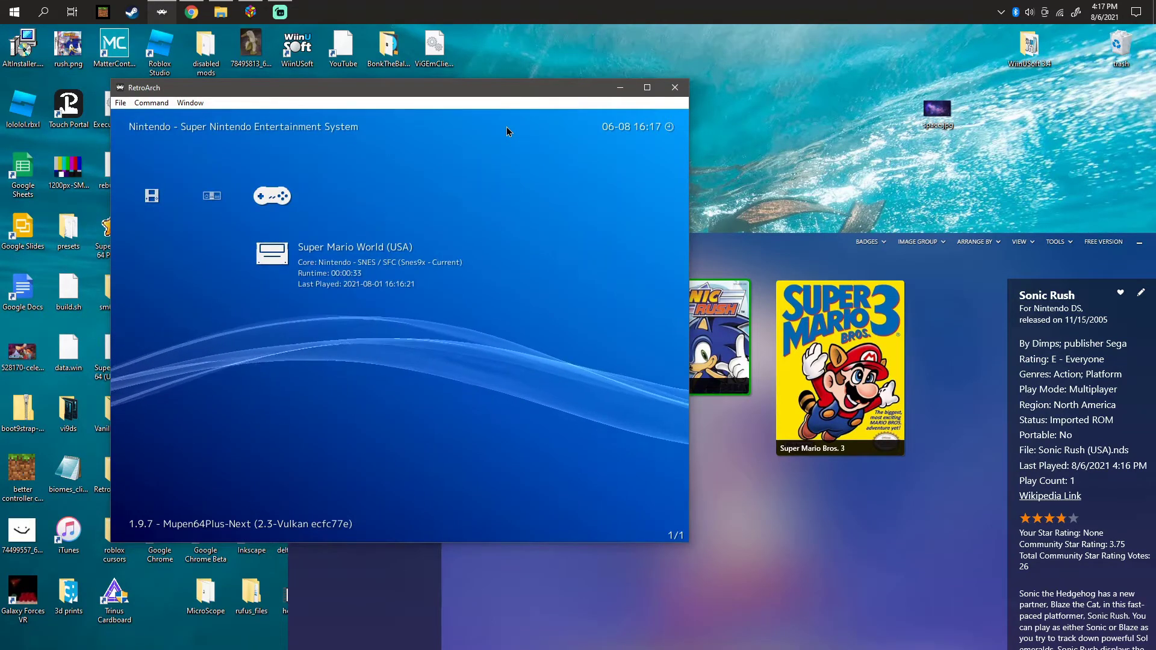
pyautogui.press('Right')
pyautogui.press('Left')
pyautogui.press('Left')
pyautogui.press('Left')
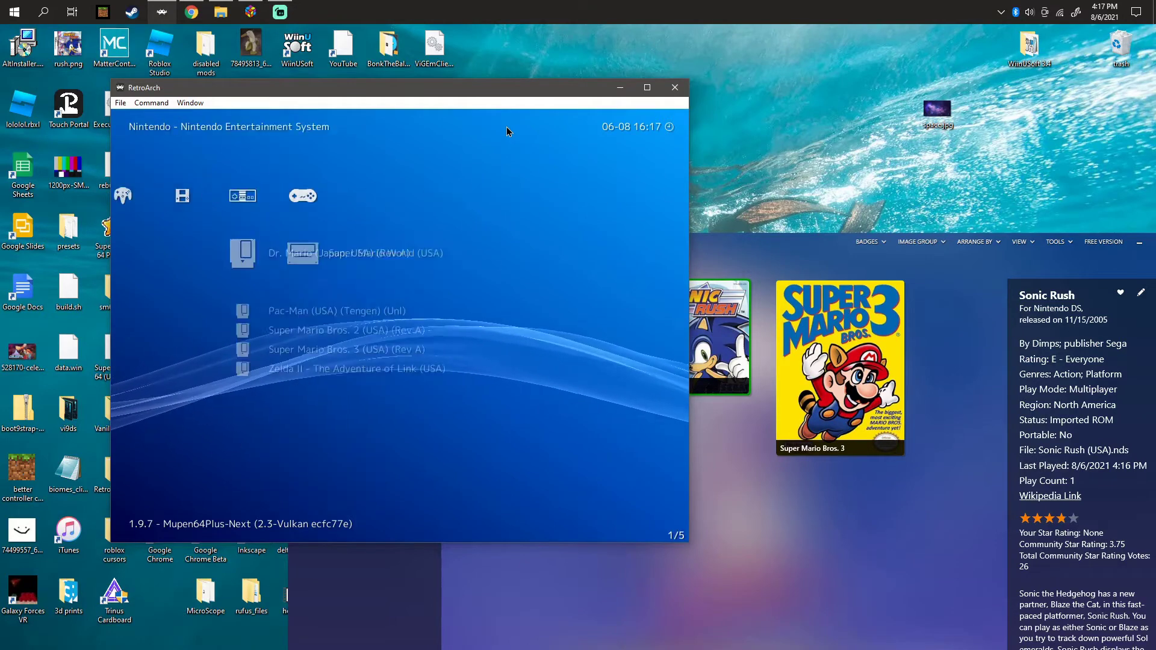
pyautogui.press('Left')
pyautogui.press('Left')
pyautogui.press('Left')
pyautogui.press('Left')
pyautogui.press('Left')
pyautogui.press('Left')
pyautogui.press('Left')
pyautogui.press('Left')
pyautogui.press('Left')
pyautogui.press('Left')
pyautogui.press('Left')
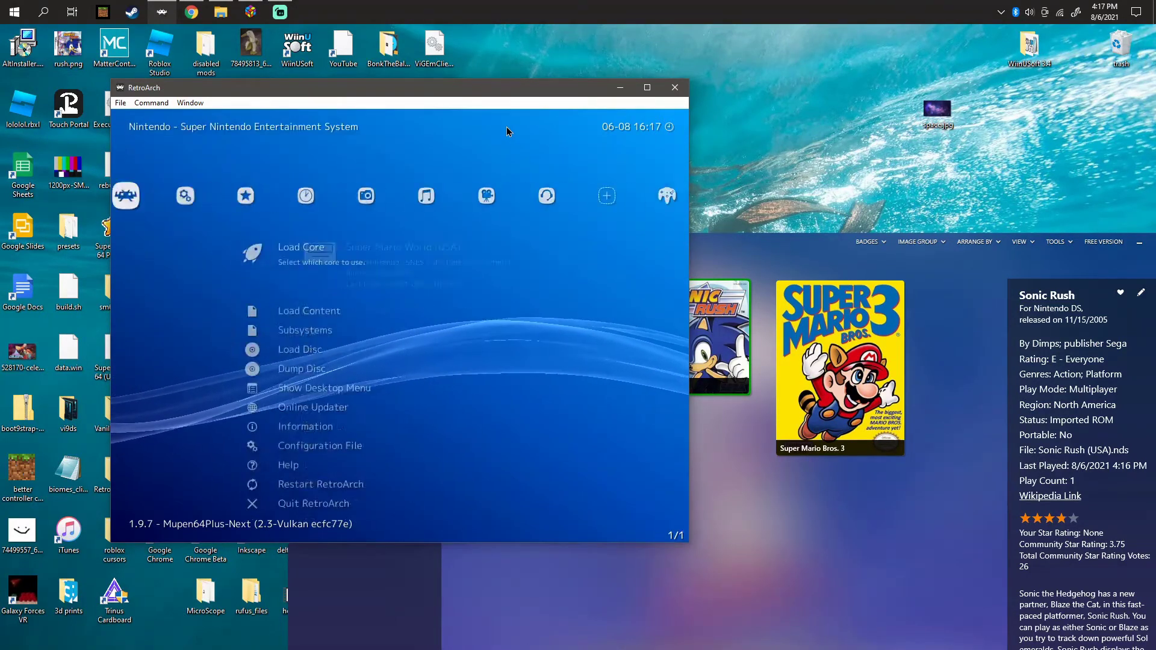
pyautogui.press('Right')
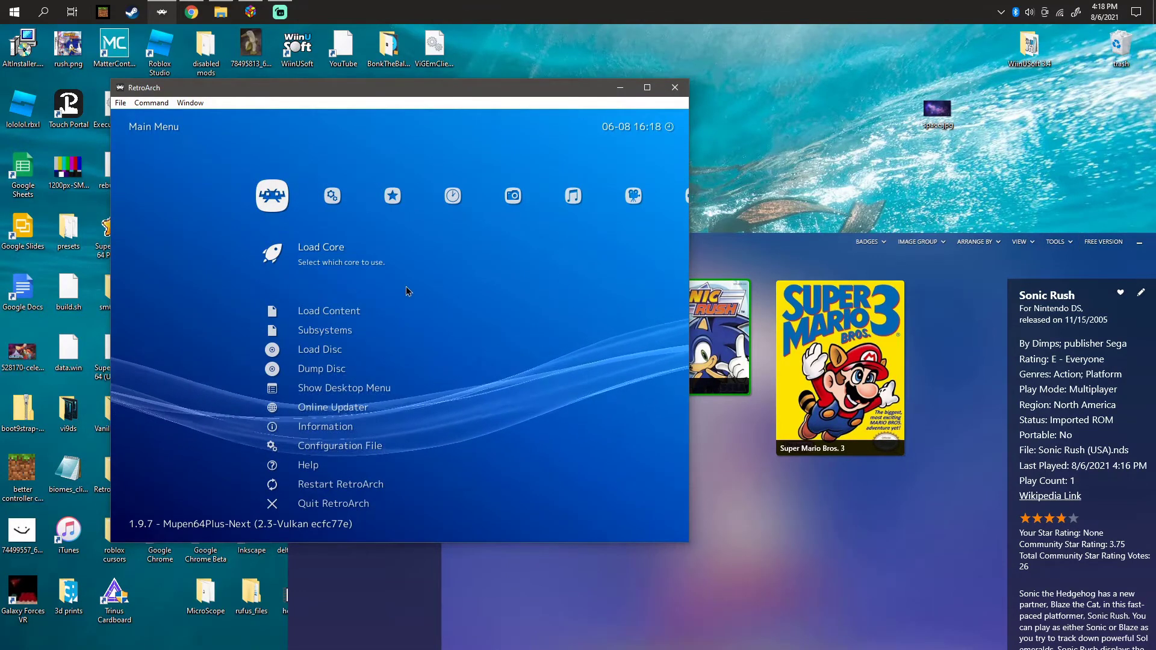
# Look through the entries of RetroArch's Main Menu and switch back to LaunchBox
pyautogui.press('Up')
pyautogui.press('Down')
pyautogui.press('Down')
pyautogui.press('Down')
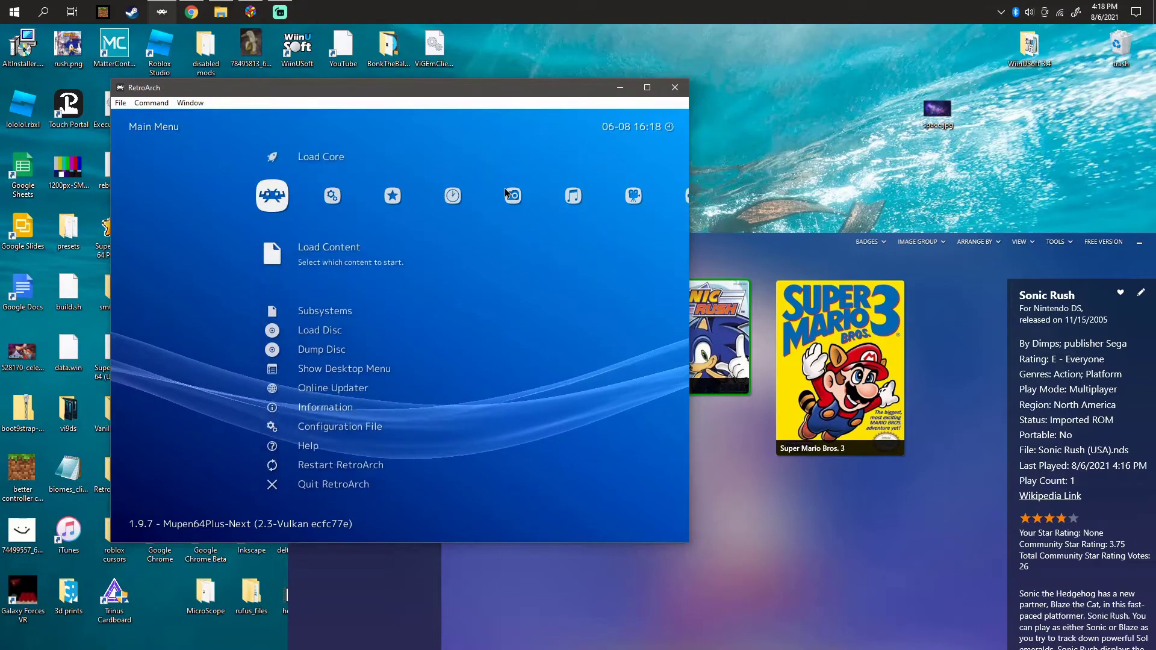
pyautogui.press('Down')
pyautogui.press('Down')
pyautogui.press('Down')
pyautogui.press('Down')
pyautogui.press('Down')
pyautogui.press('Down')
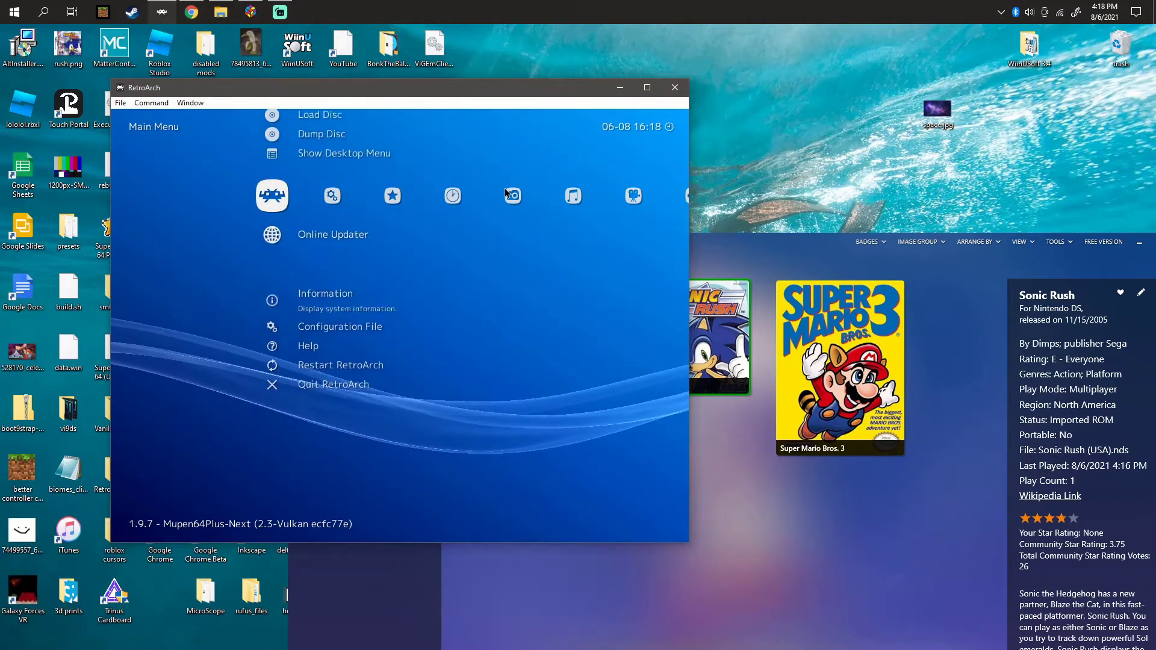
pyautogui.press('Up')
pyautogui.press('Up')
pyautogui.press('Up')
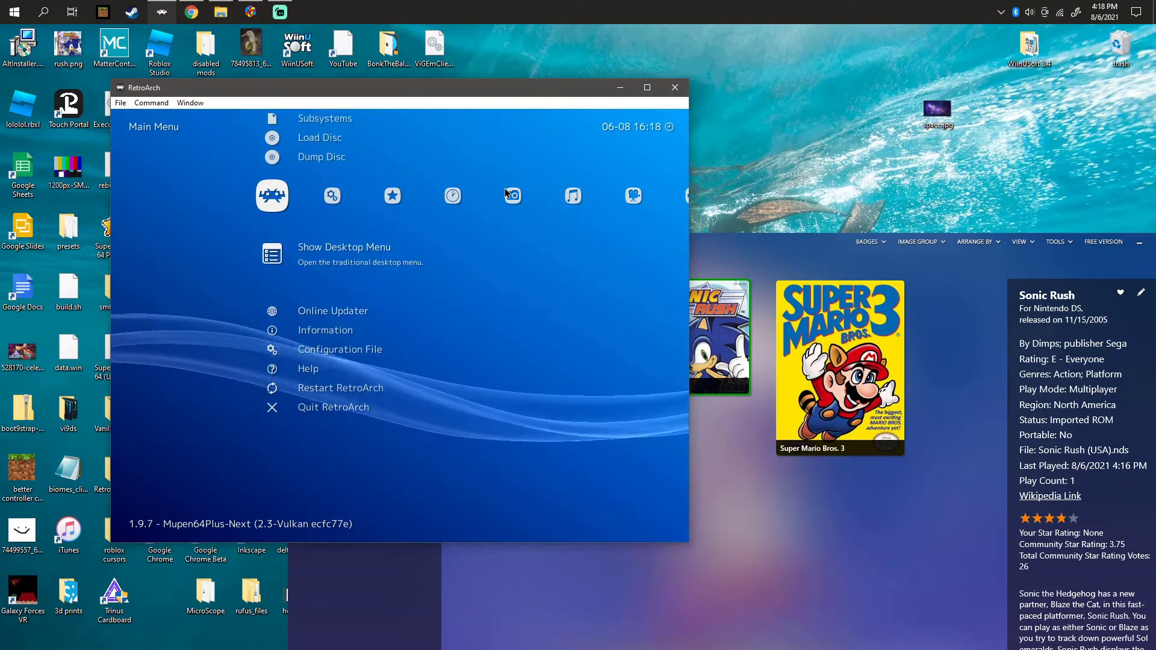
pyautogui.click(250, 11)
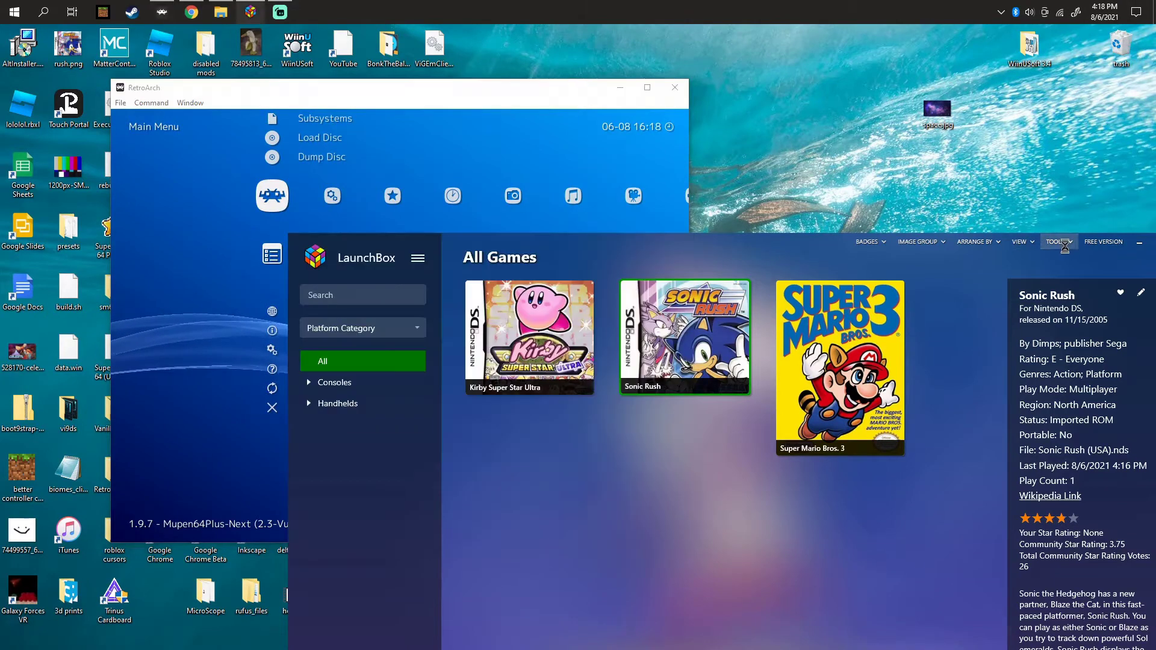
# Review the core and status of every platform associated with the Retroarch emulator, from Atari 2600 to WonderSwan Color, and close the emulator settings
pyautogui.click(1059, 242)
pyautogui.click(922, 317)
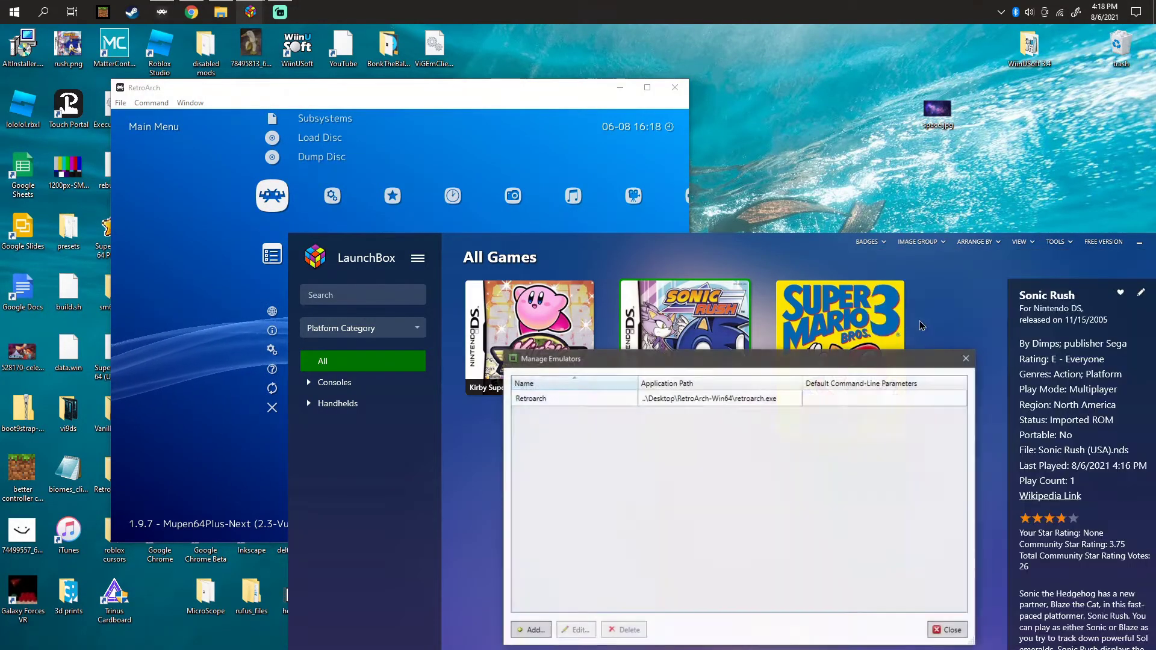
pyautogui.click(619, 400)
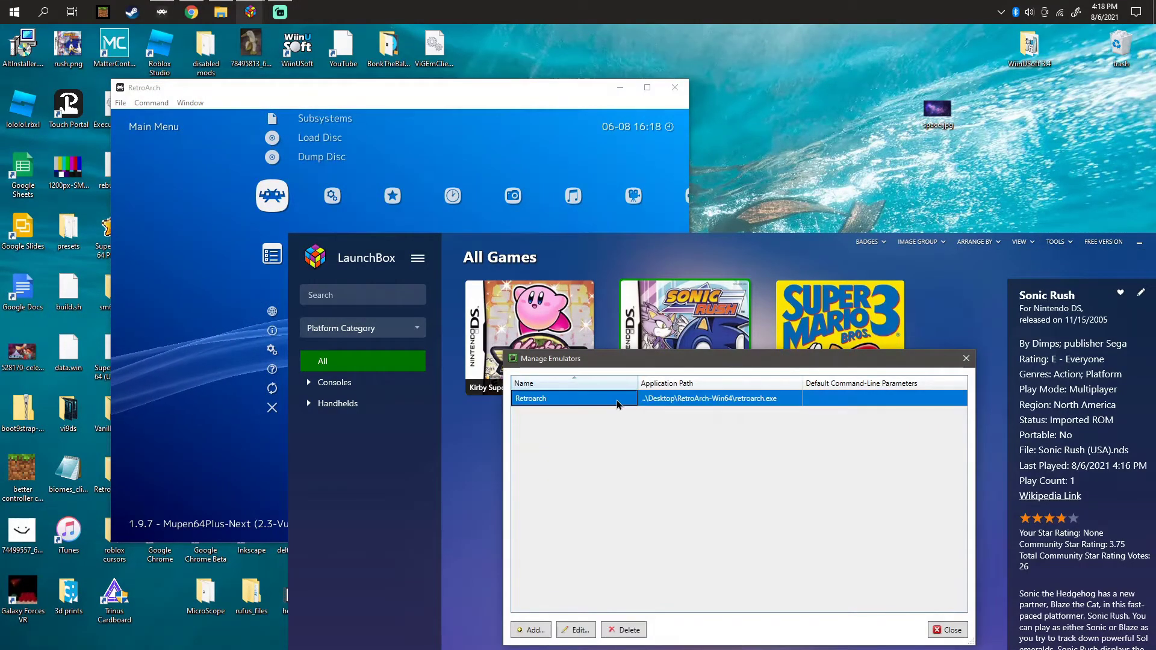
pyautogui.click(567, 635)
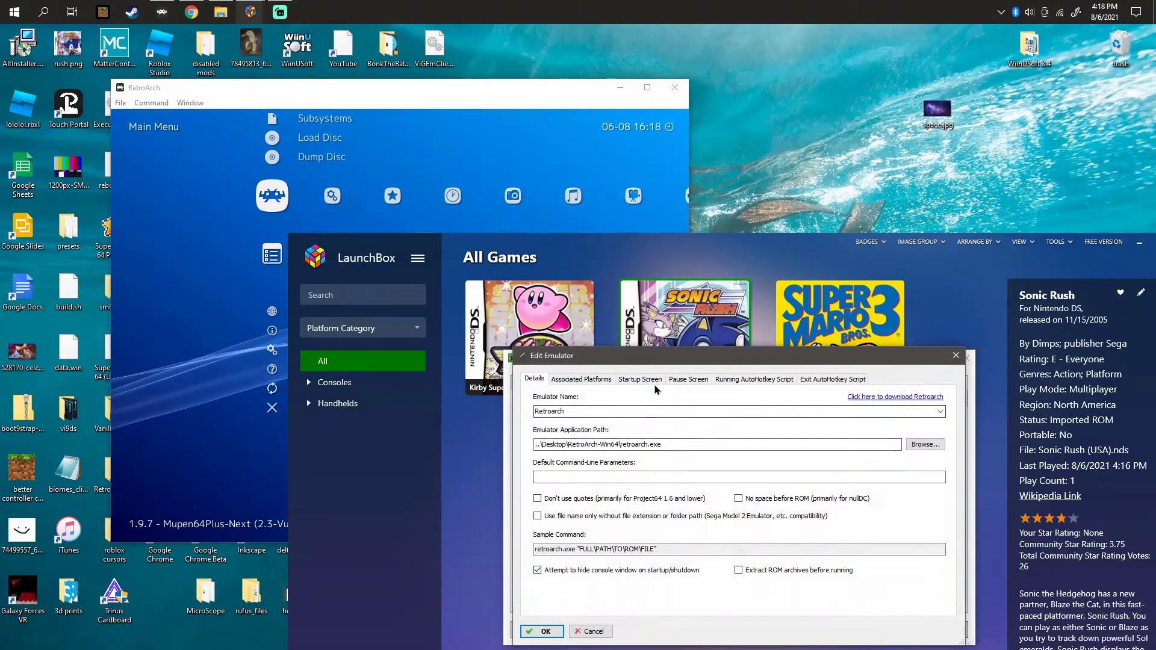
pyautogui.click(647, 381)
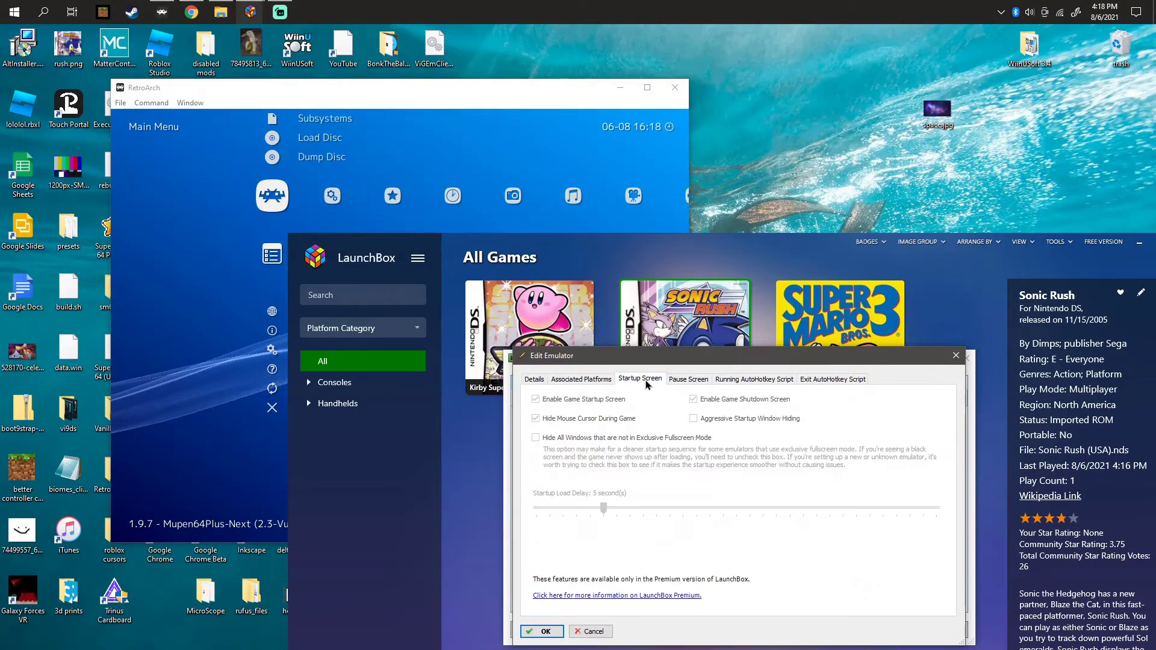
pyautogui.click(556, 381)
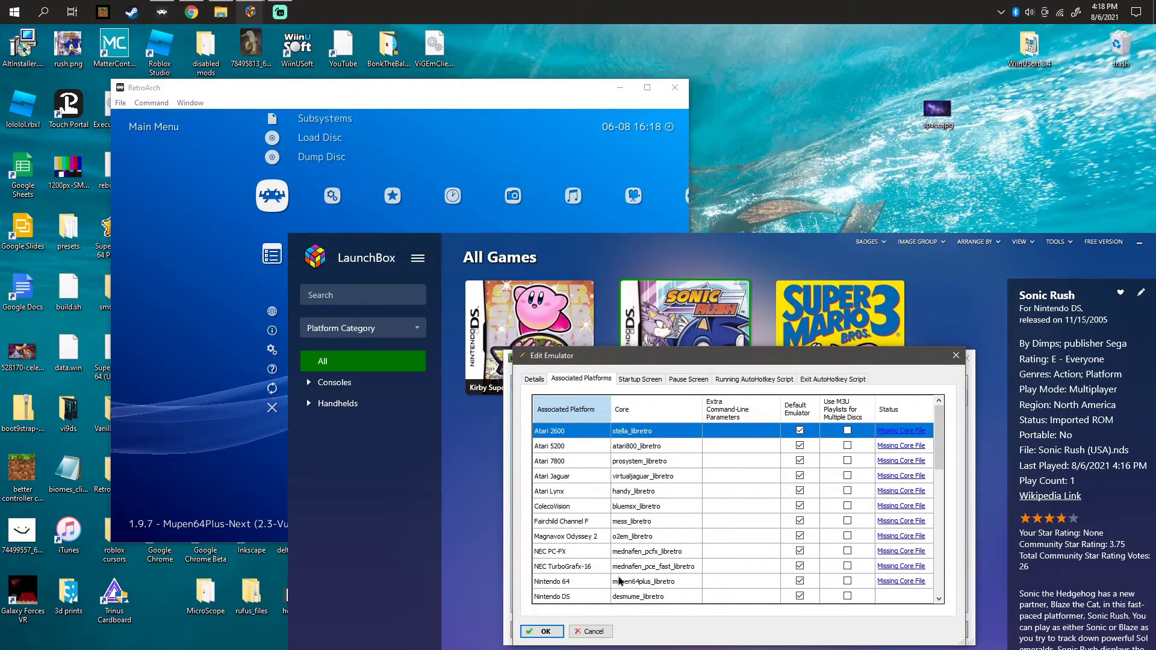
pyautogui.scroll(-1, 918, 531)
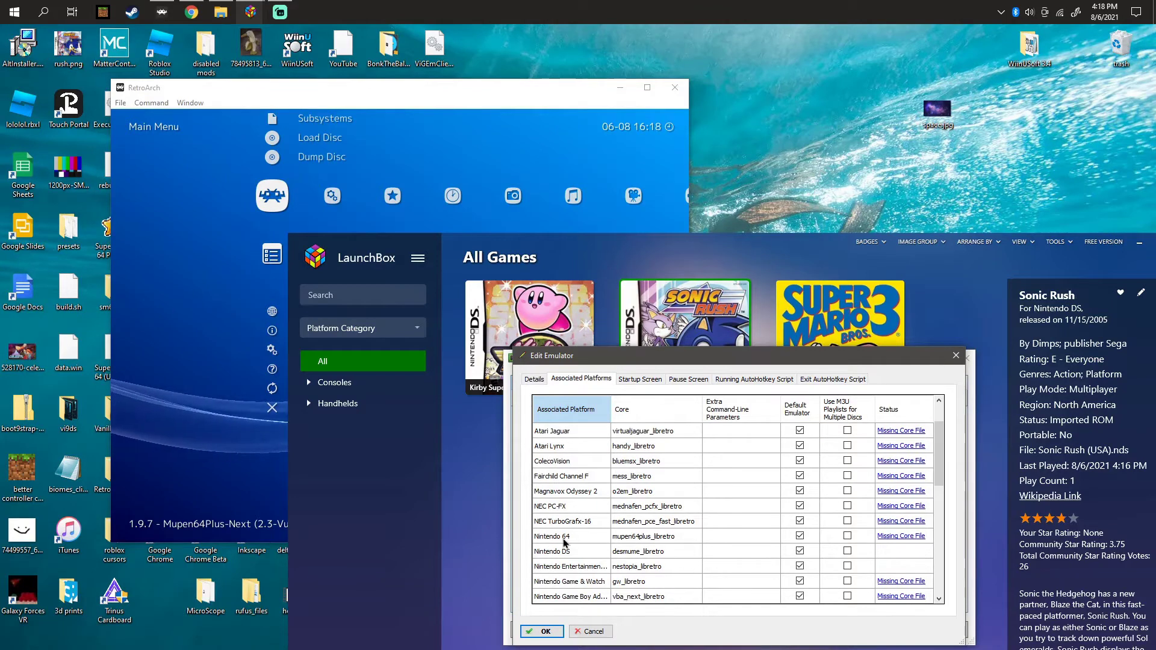
pyautogui.scroll(-4, 579, 588)
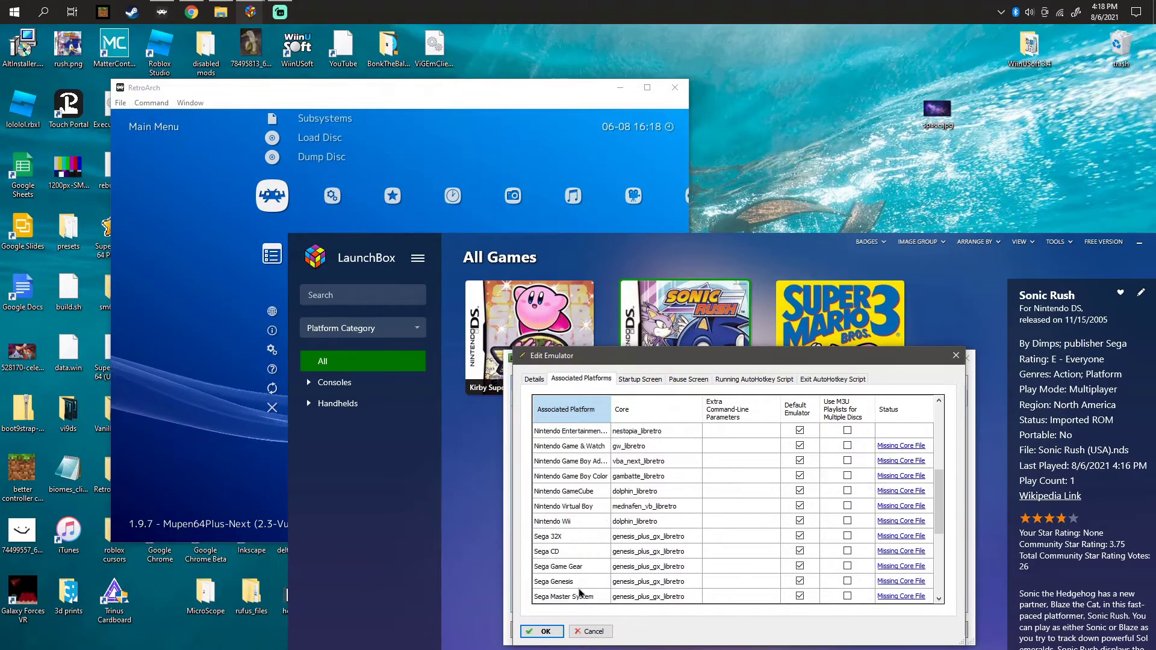
pyautogui.scroll(-3, 580, 593)
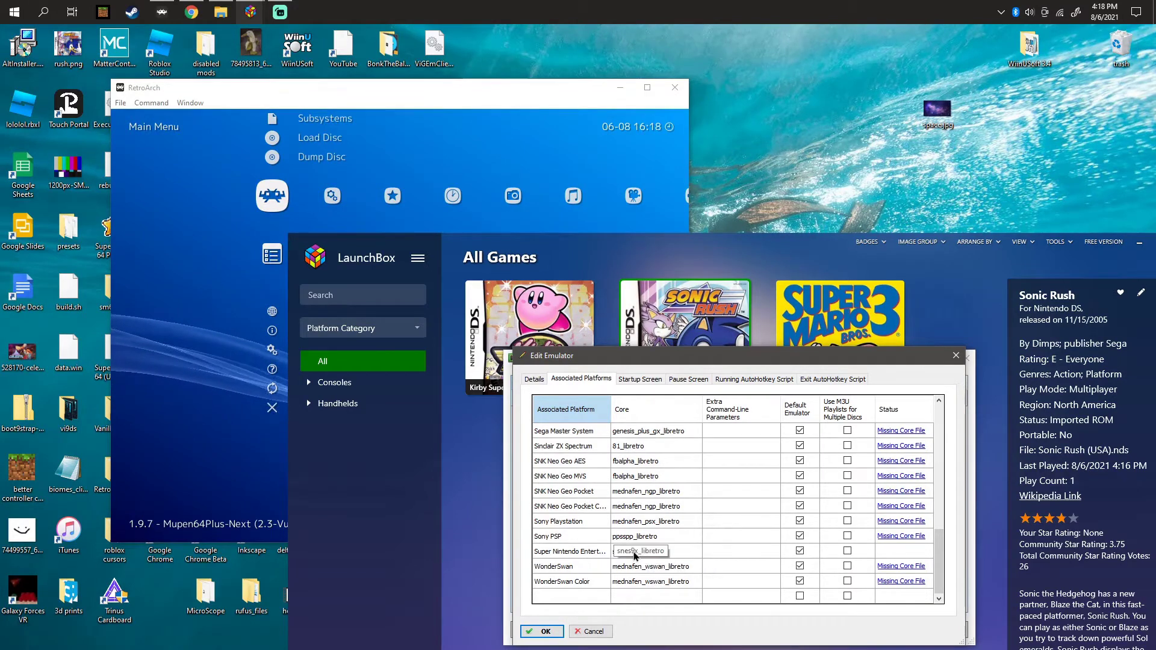
pyautogui.click(960, 362)
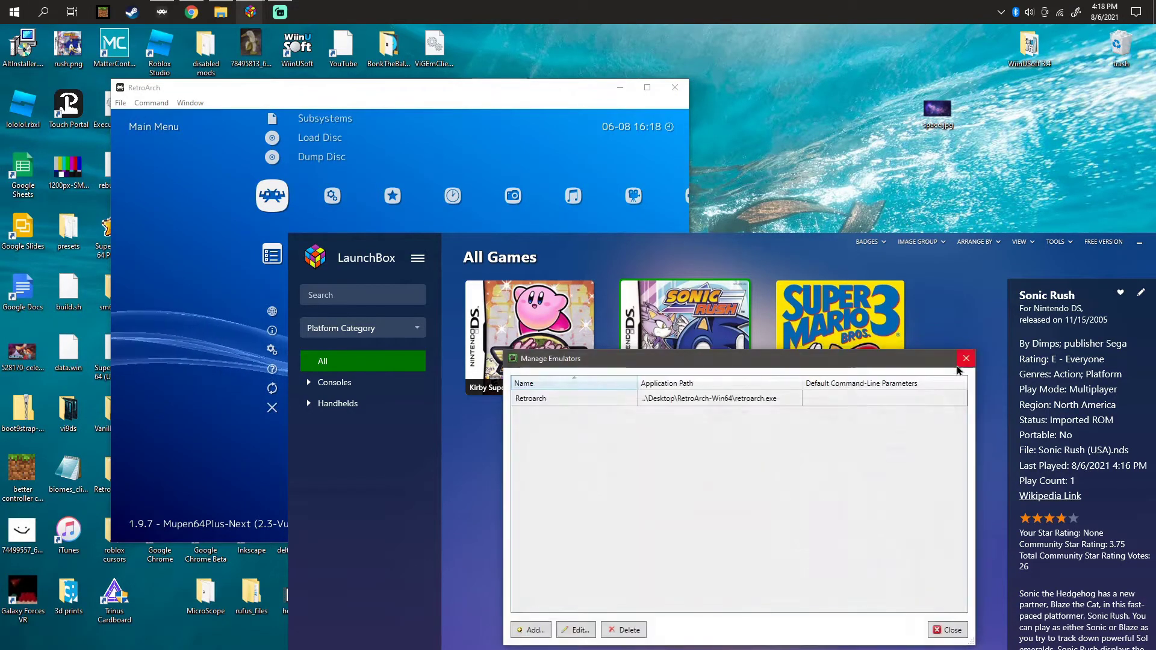
pyautogui.click(967, 359)
# Switch to RetroArch and look through the installed cores available for loading
pyautogui.click(464, 132)
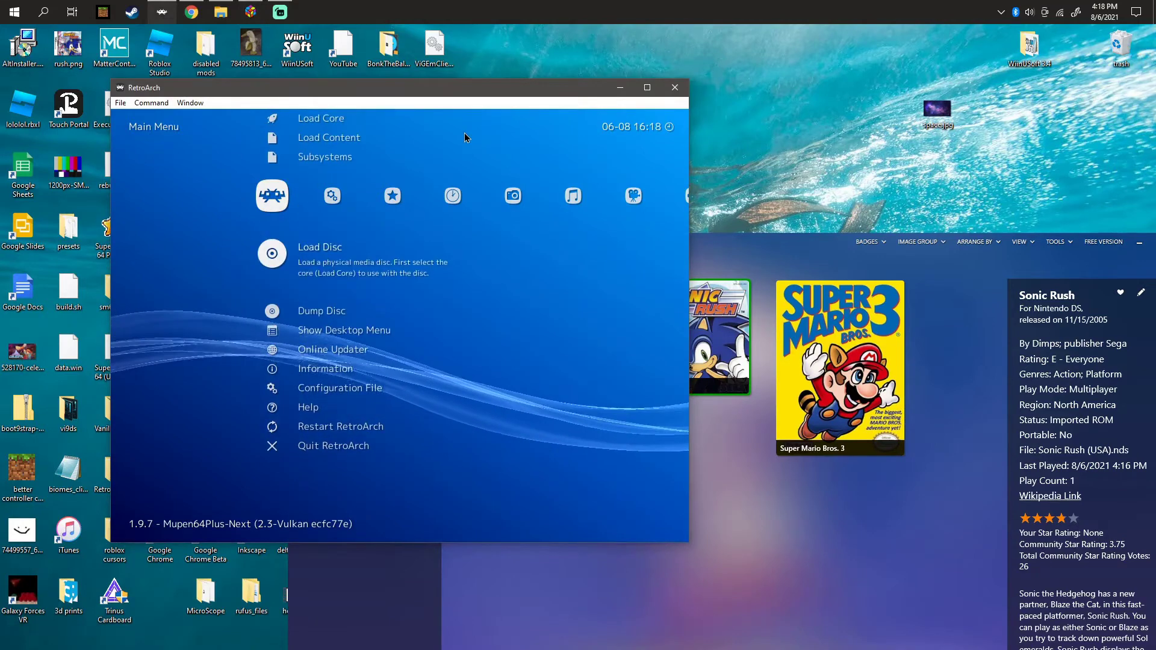
pyautogui.press('Up')
pyautogui.press('Return')
pyautogui.press('Down')
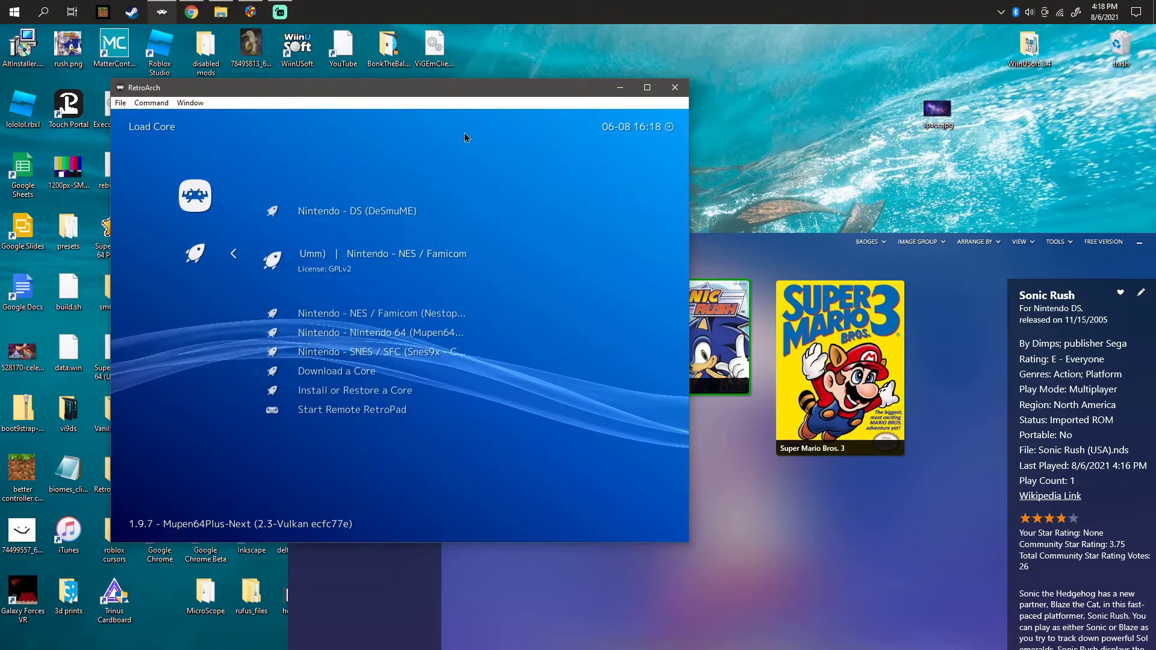
pyautogui.press('Up')
pyautogui.press('Up')
pyautogui.press('Up')
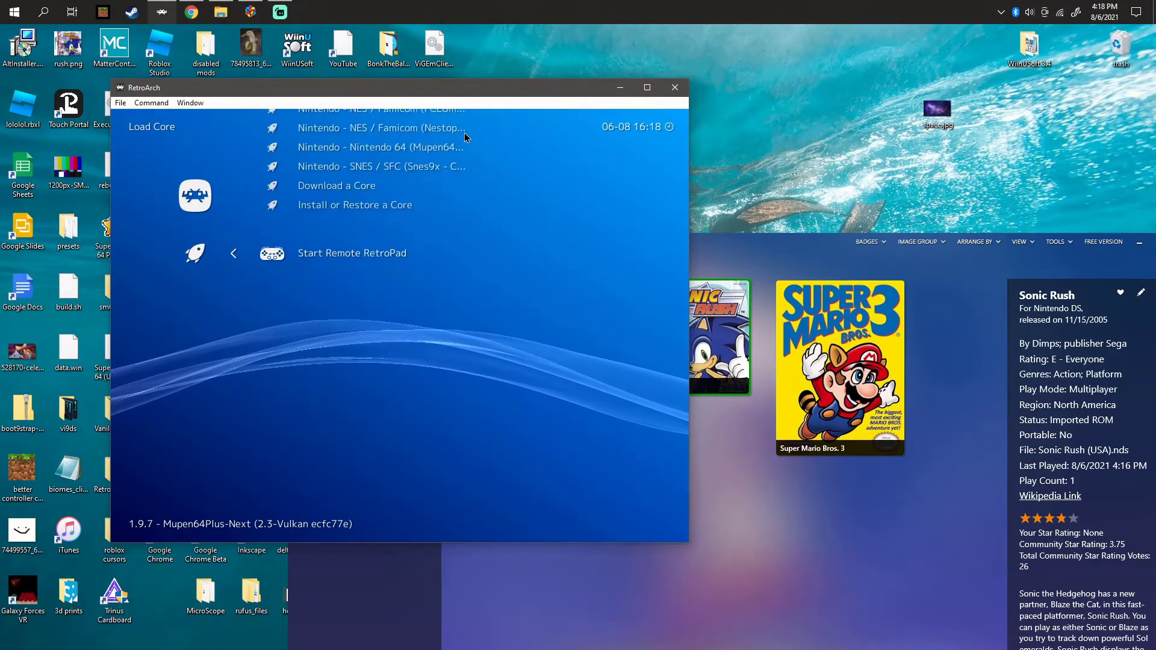
pyautogui.press('Up')
pyautogui.press('Up')
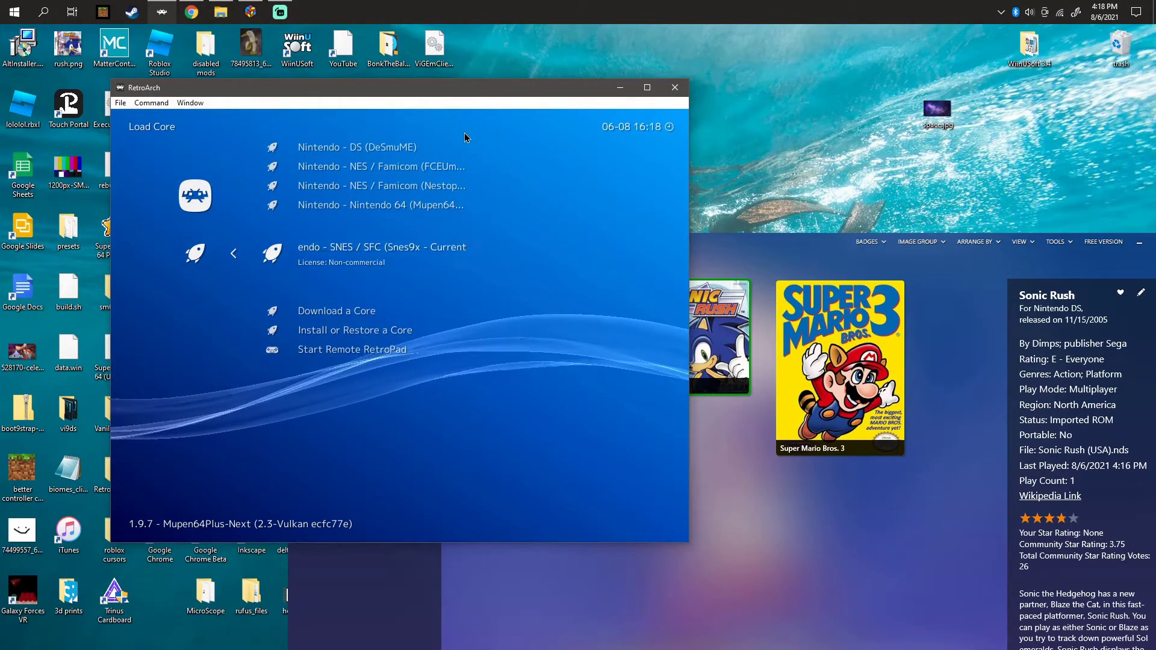
# Check the downloads folder used for installing or restoring a core and return to the core list
pyautogui.press('Down')
pyautogui.press('Down')
pyautogui.press('Return')
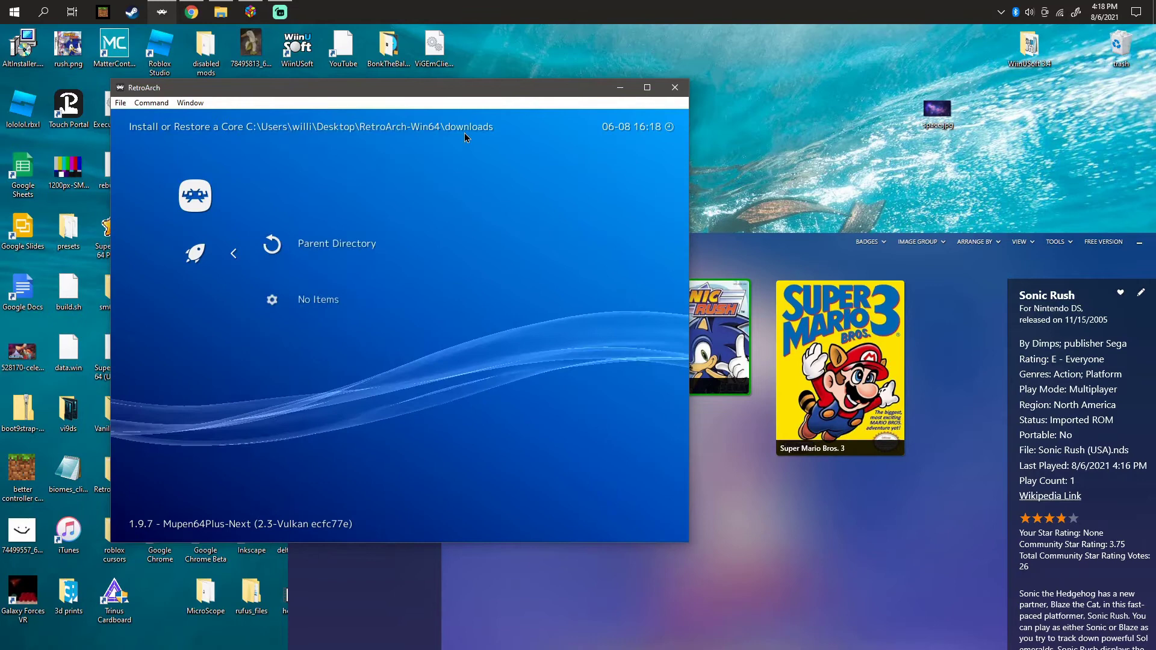
pyautogui.press('BackSpace')
# Open the core downloader and browse the arcade and Atari cores offered there
pyautogui.press('Up')
pyautogui.press('Return')
pyautogui.press('Down')
pyautogui.press('Down')
pyautogui.press('Down')
pyautogui.press('Down')
pyautogui.press('Down')
pyautogui.press('Down')
pyautogui.press('Down')
pyautogui.press('Down')
pyautogui.press('Down')
pyautogui.press('Down')
pyautogui.press('Down')
pyautogui.press('Down')
pyautogui.press('Down')
pyautogui.press('Down')
pyautogui.press('Down')
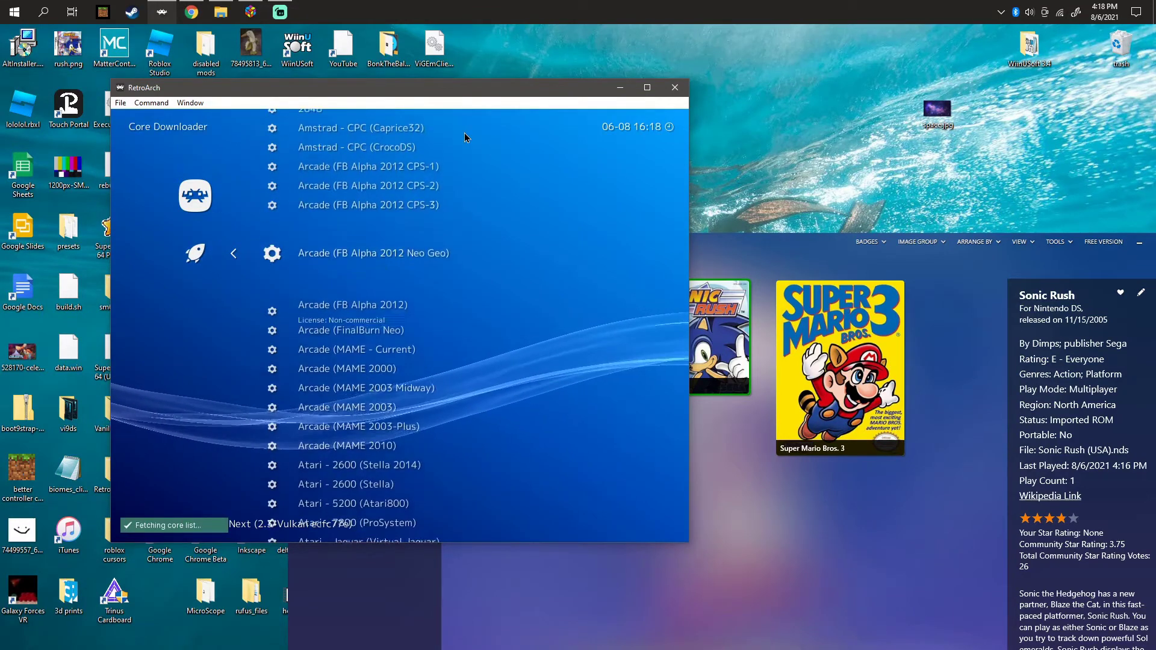
pyautogui.press('Down')
# Search the downloadable cores for "snes", look through the matching cores, and return to the Main Menu
pyautogui.press('/')
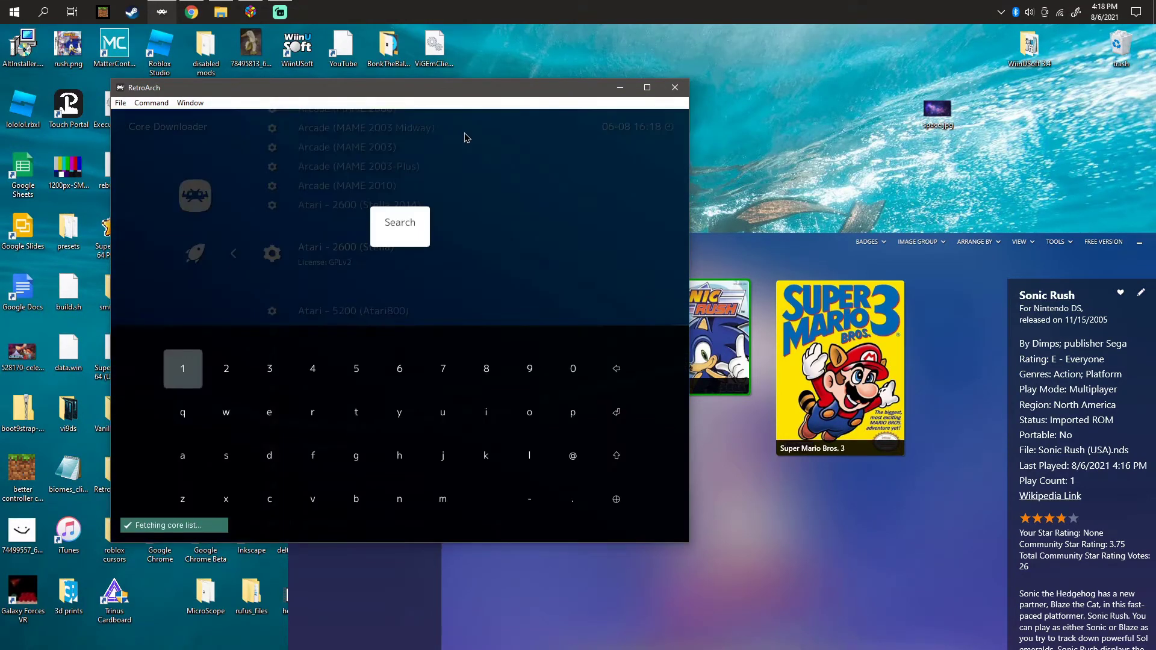
pyautogui.write('snes')
pyautogui.press('Return')
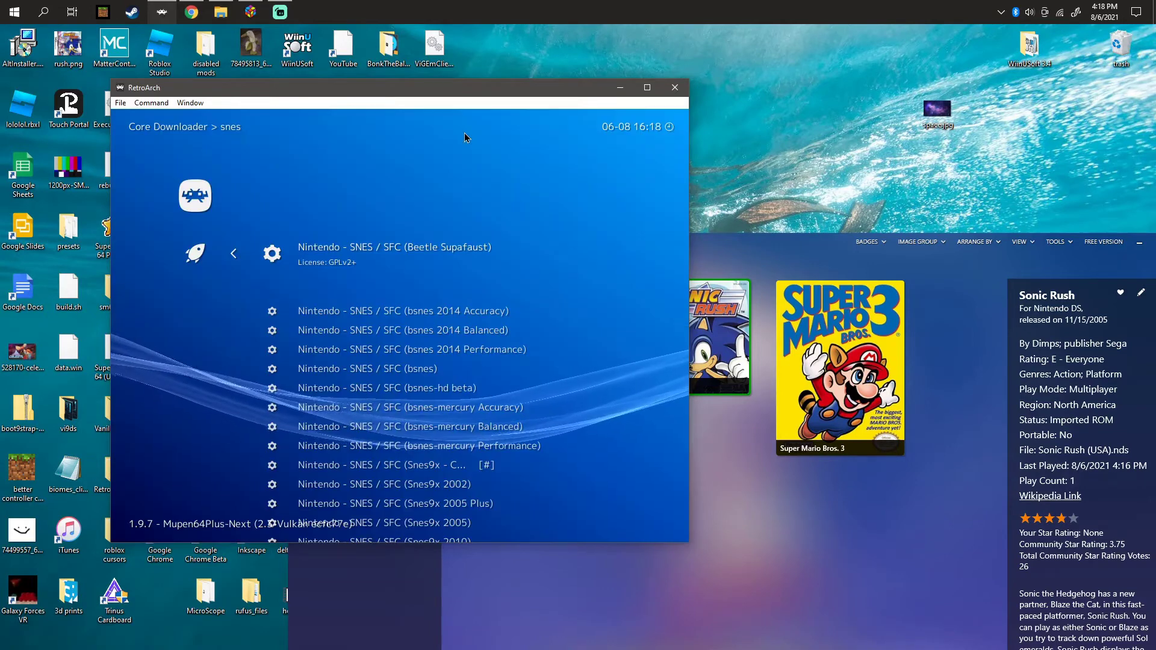
pyautogui.press('Down')
pyautogui.press('Down')
pyautogui.press('Down')
pyautogui.press('Down')
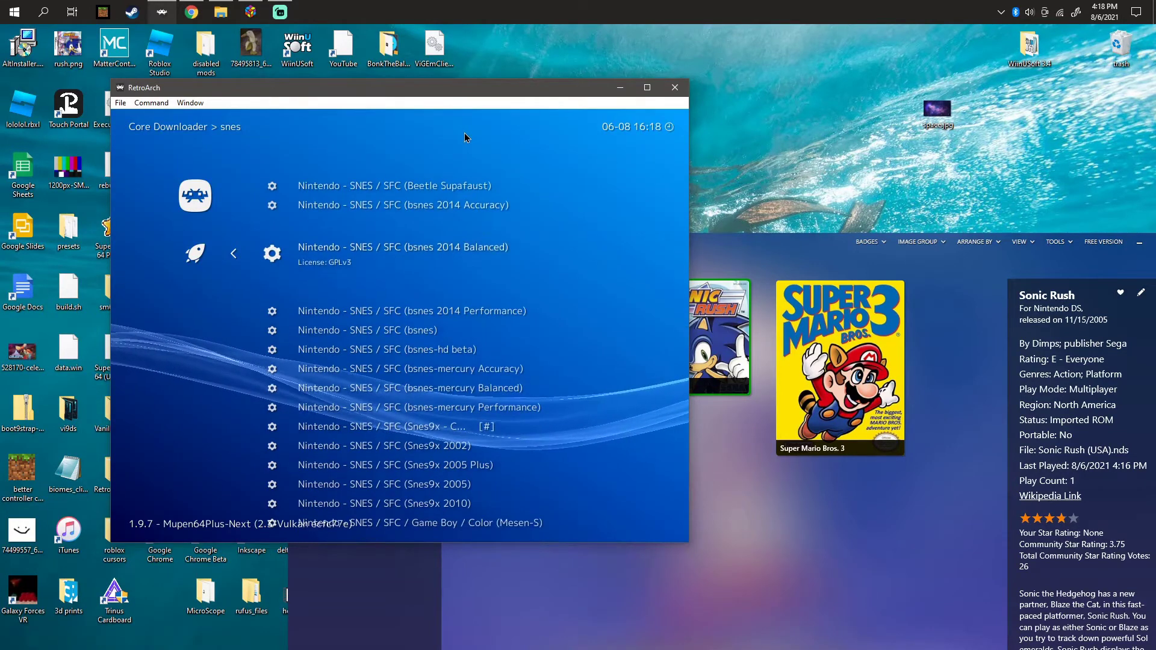
pyautogui.press('Down')
pyautogui.press('Down')
pyautogui.press('Down')
pyautogui.press('Down')
pyautogui.press('Down')
pyautogui.press('Down')
pyautogui.press('Down')
pyautogui.press('Down')
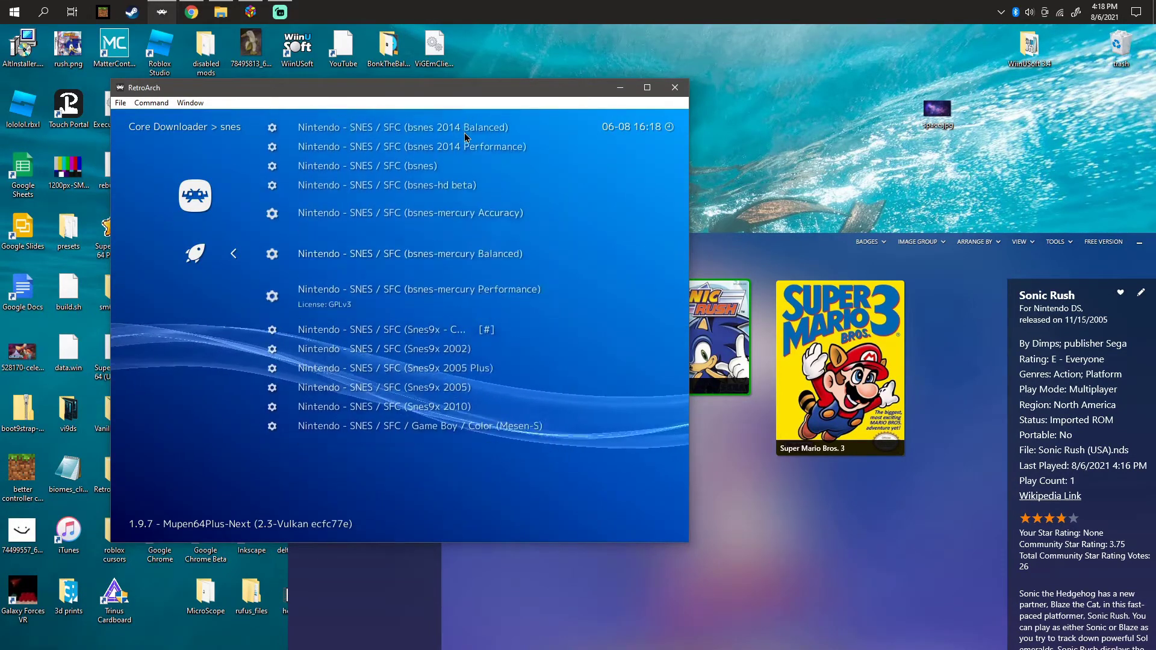
pyautogui.press('Up')
pyautogui.press('Up')
pyautogui.press('Down')
pyautogui.press('Down')
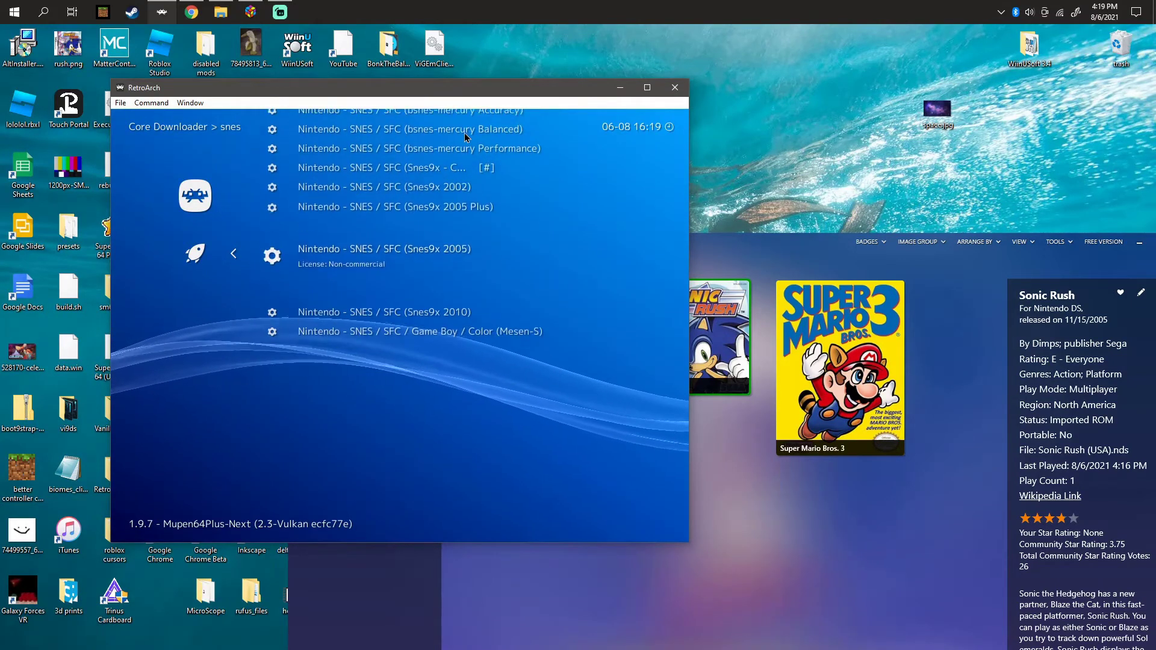
pyautogui.press('Down')
pyautogui.press('Down')
pyautogui.press('BackSpace')
pyautogui.press('BackSpace')
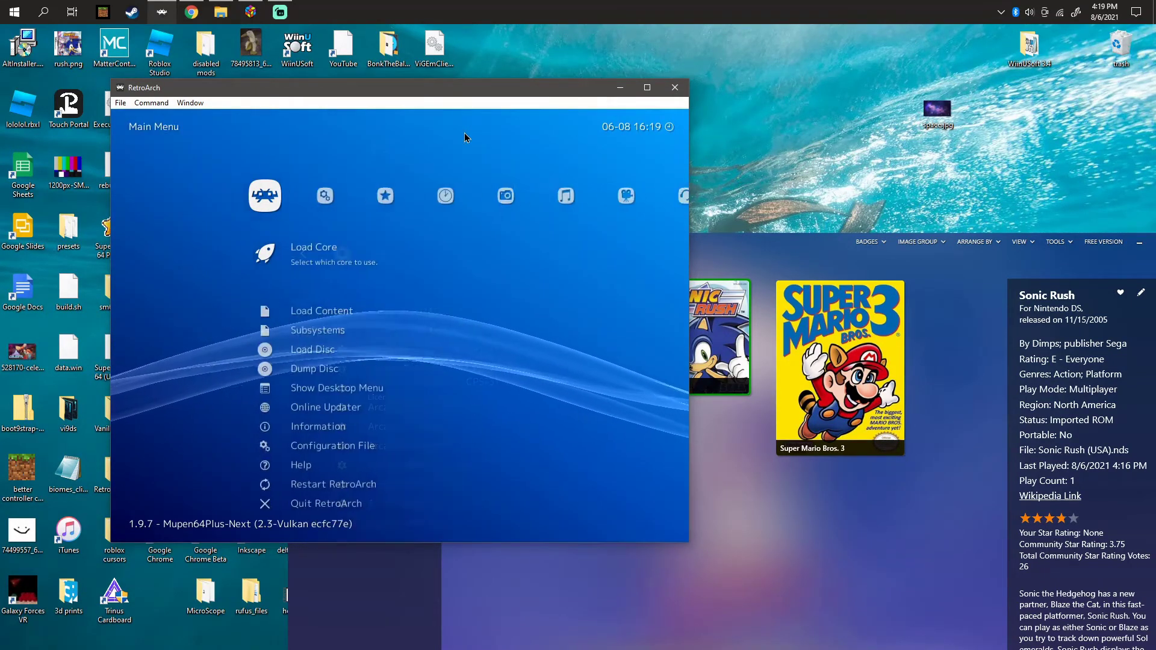
# Look through RetroArch's top-level sections, including History and Images, and leave RetroArch
pyautogui.press('Right')
pyautogui.press('Right')
pyautogui.press('Right')
pyautogui.press('Right')
pyautogui.press('Right')
pyautogui.press('Right')
pyautogui.press('Right')
pyautogui.press('Right')
pyautogui.press('Right')
pyautogui.press('Right')
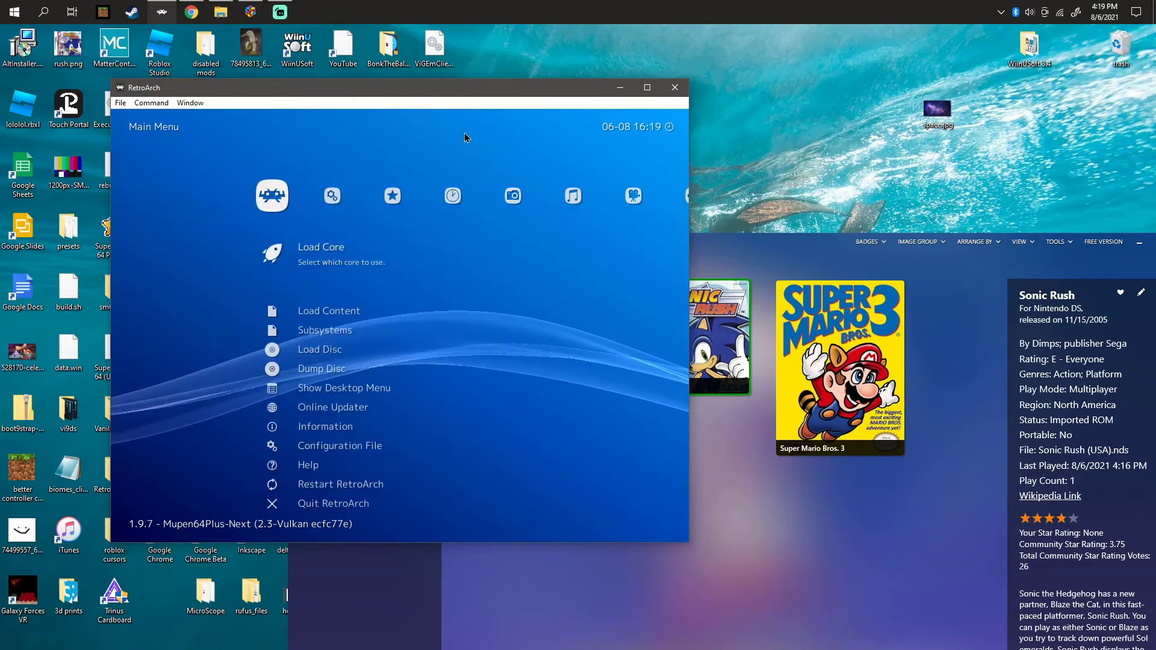
pyautogui.press('Right')
pyautogui.press('Right')
pyautogui.press('Right')
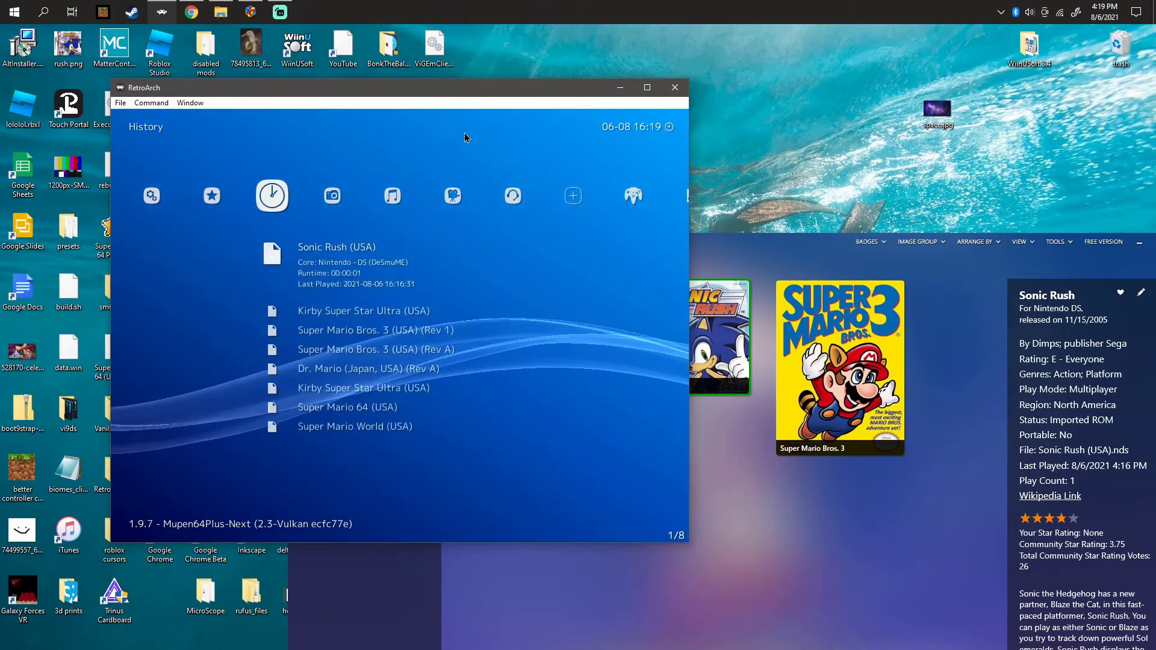
pyautogui.press('Right')
pyautogui.press('Right')
pyautogui.press('Left')
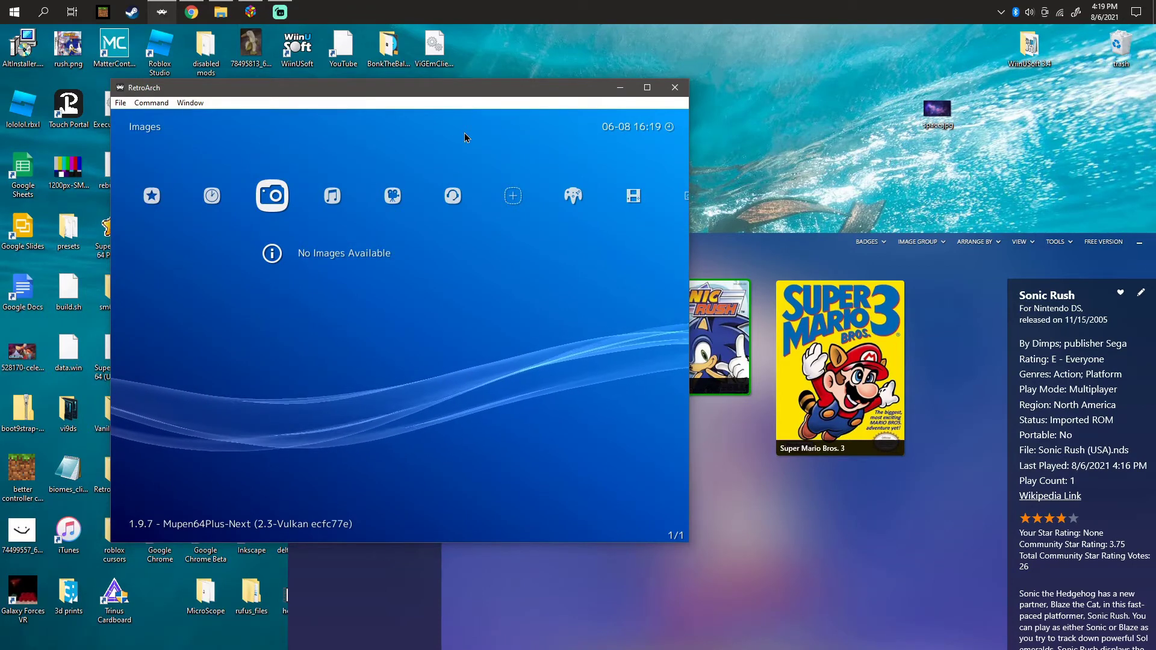
pyautogui.press('Escape')
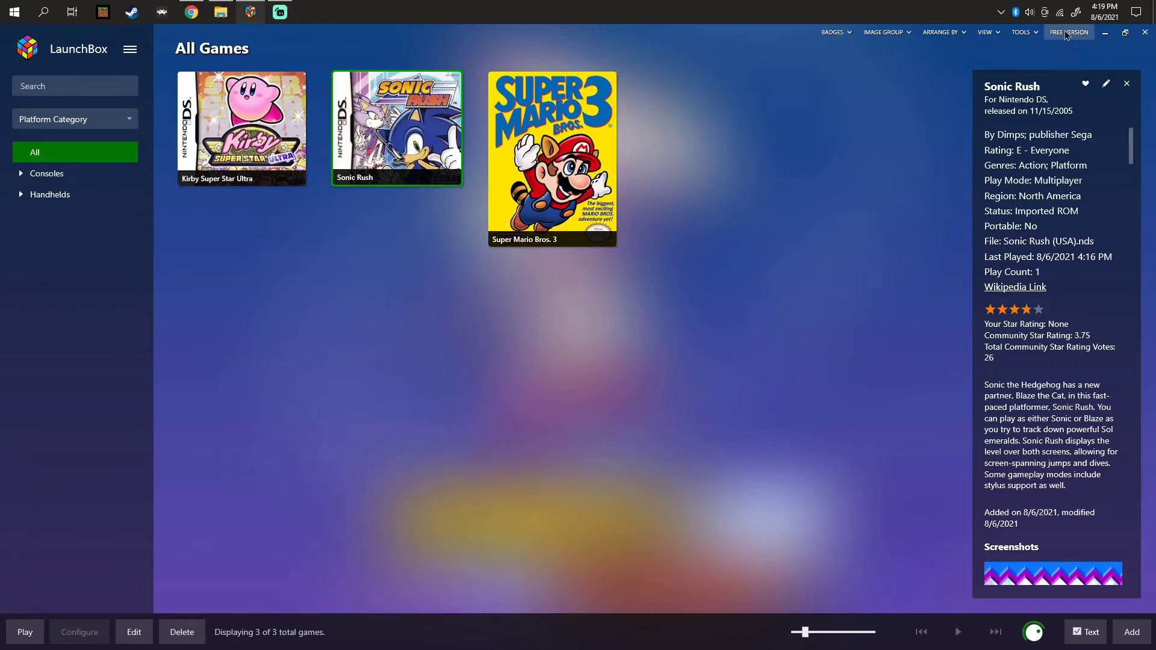
# Open the Retroarch emulator entry for editing in LaunchBox and view its associated platforms and cores
pyautogui.click(1030, 31)
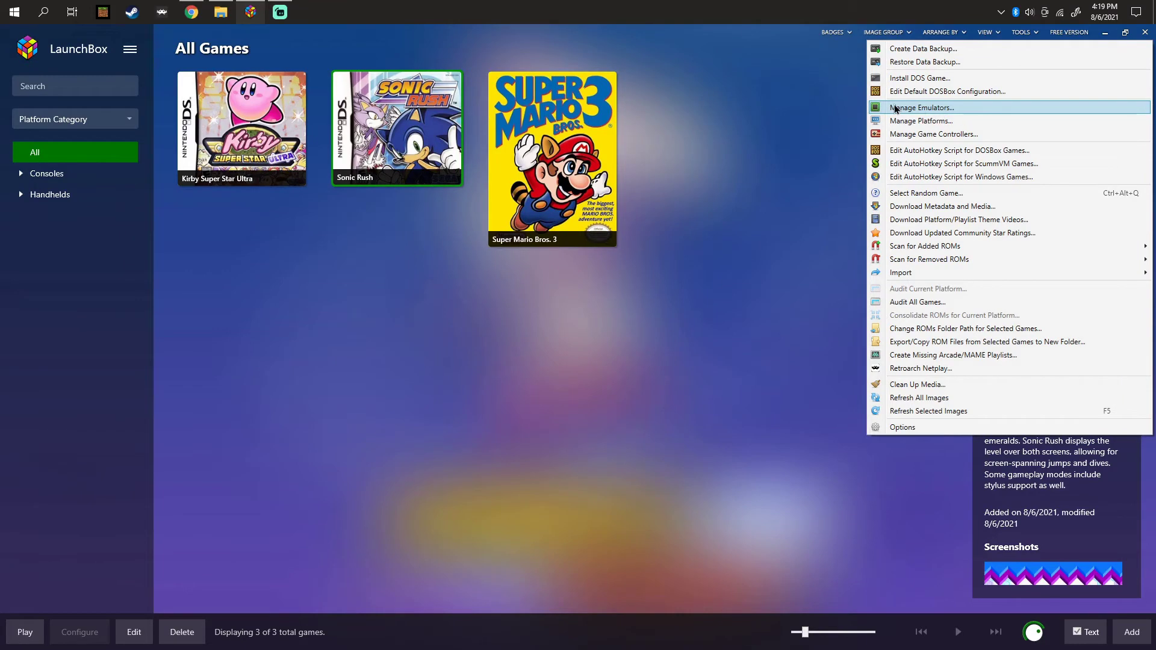
pyautogui.click(924, 109)
pyautogui.click(596, 237)
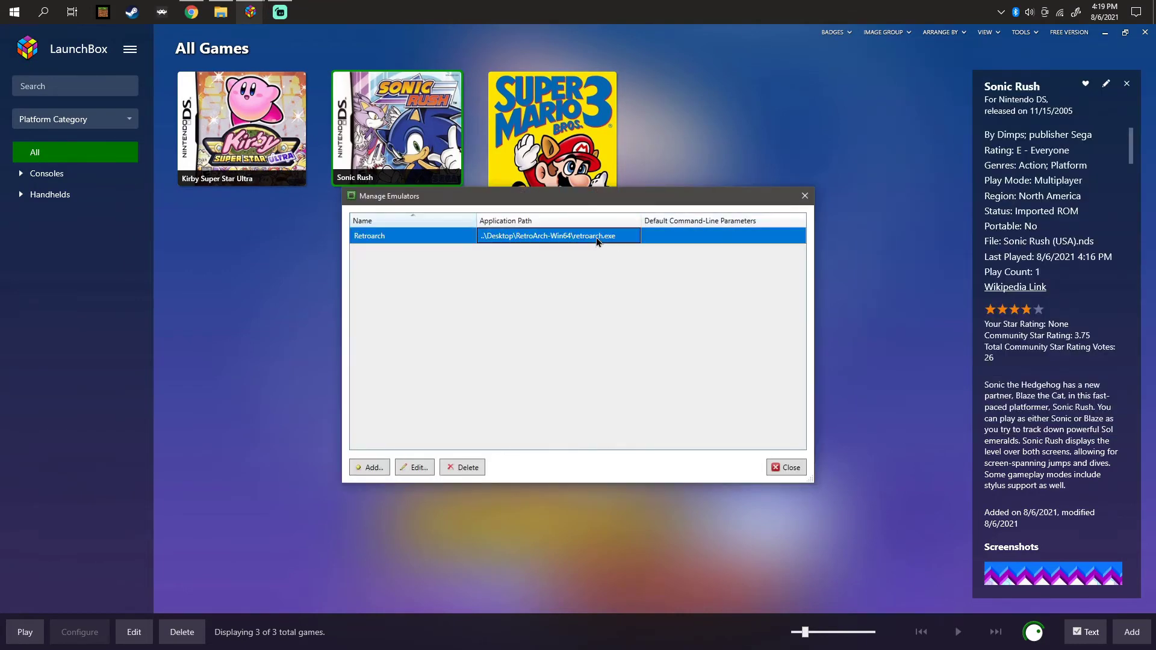
pyautogui.click(427, 475)
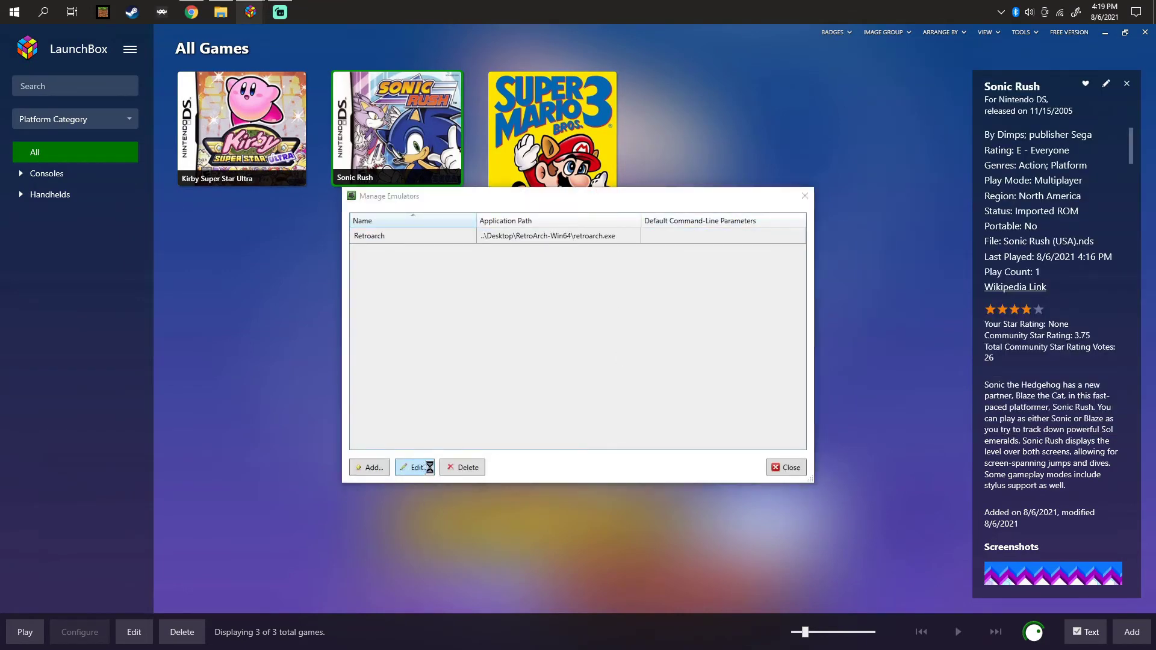
pyautogui.click(439, 218)
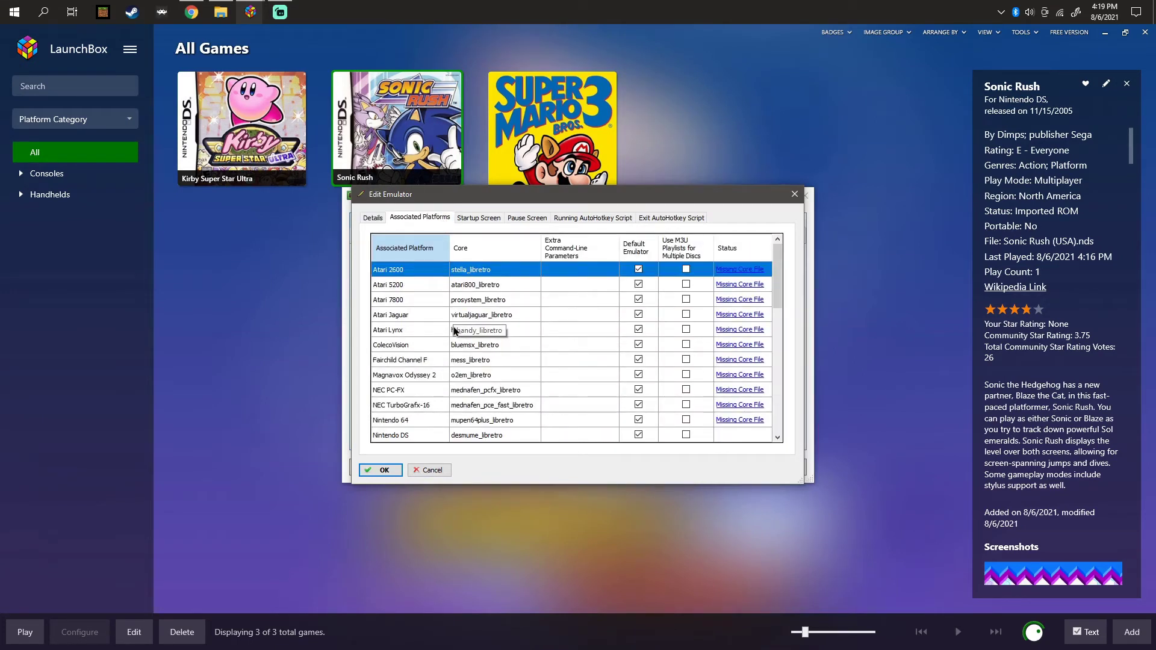
# Set the emulator's application path to retroarch.exe in the RetroArch-Win64 folder and save the emulator details
pyautogui.click(373, 217)
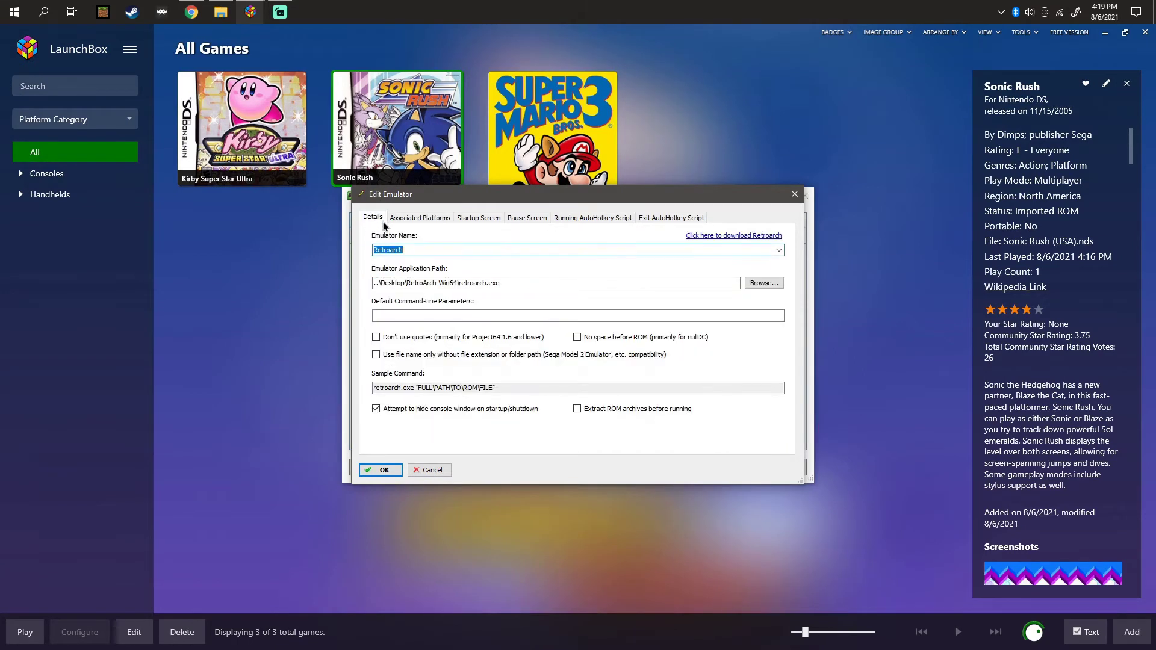
pyautogui.click(765, 285)
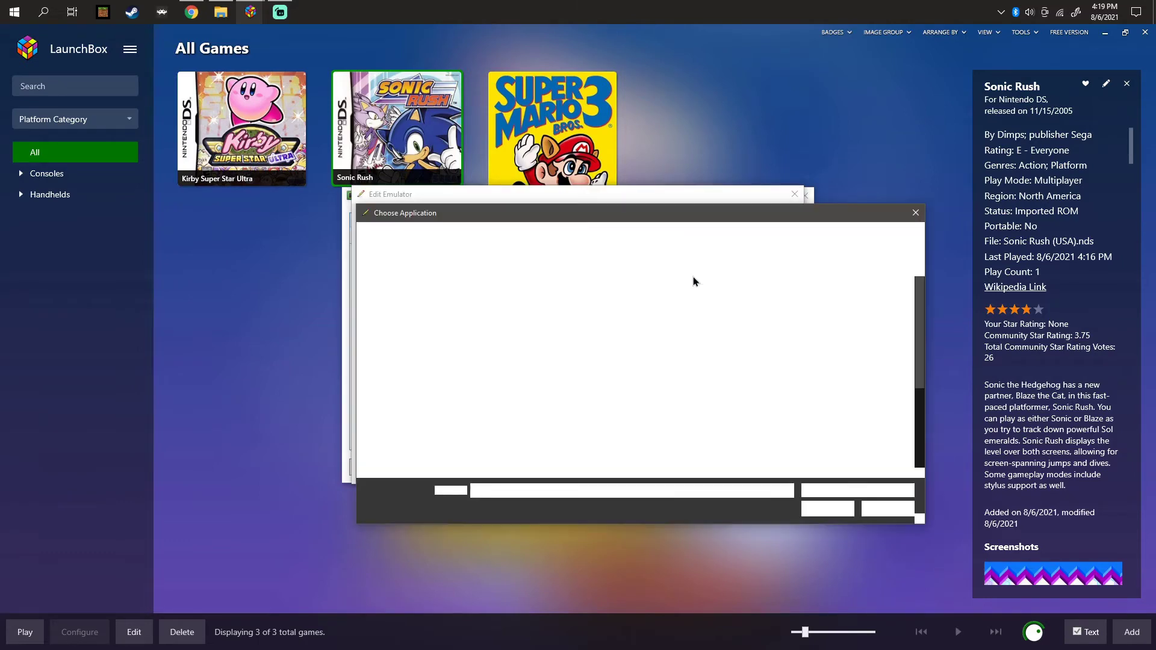
pyautogui.scroll(-5, 605, 449)
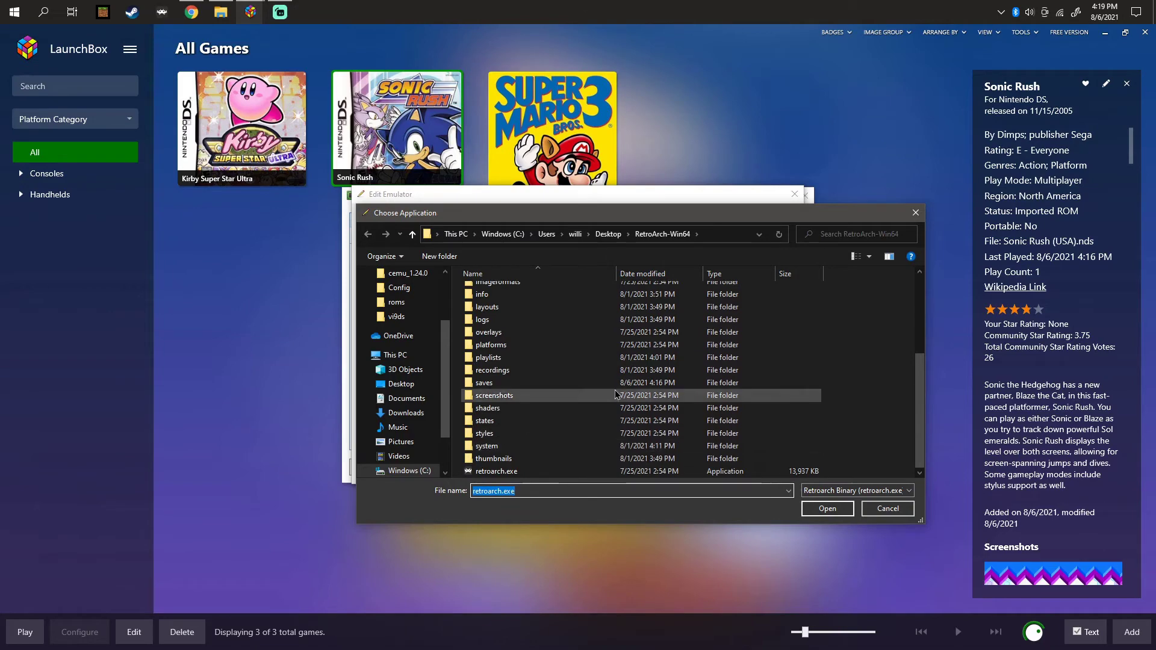
pyautogui.click(565, 473)
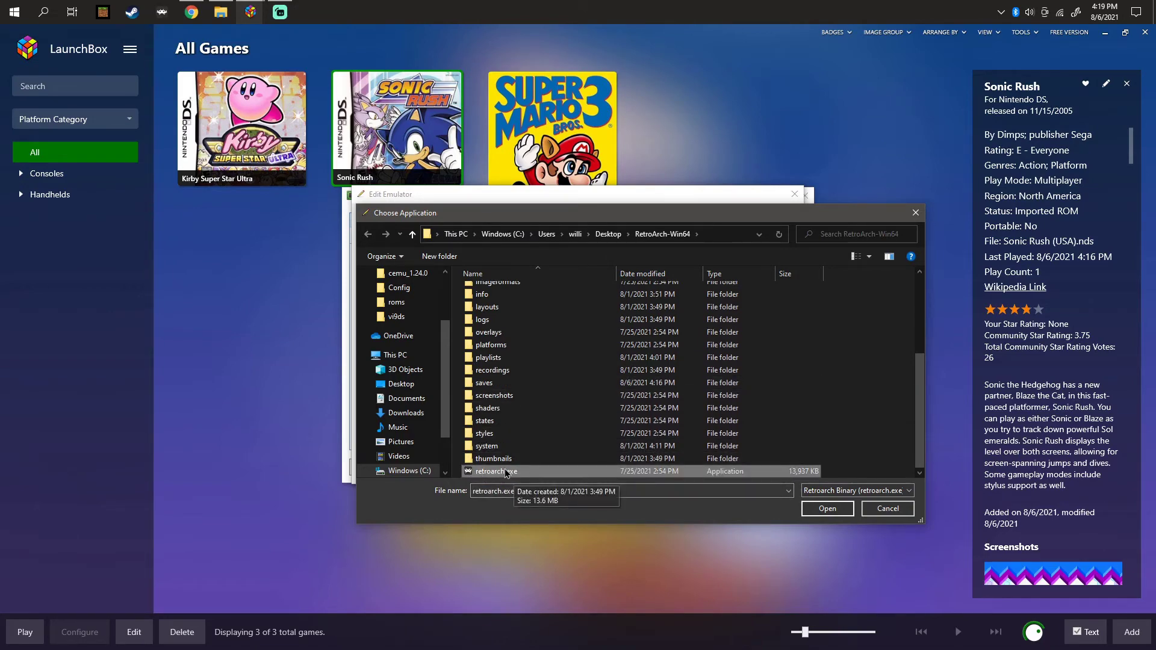
pyautogui.click(824, 511)
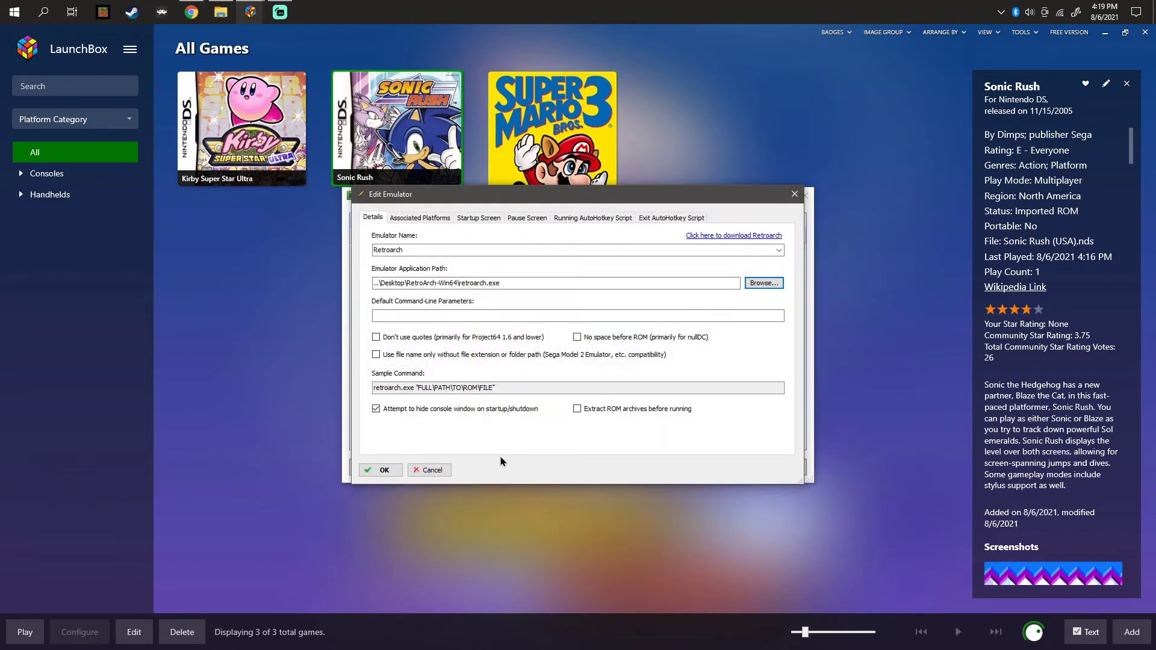
pyautogui.click(399, 470)
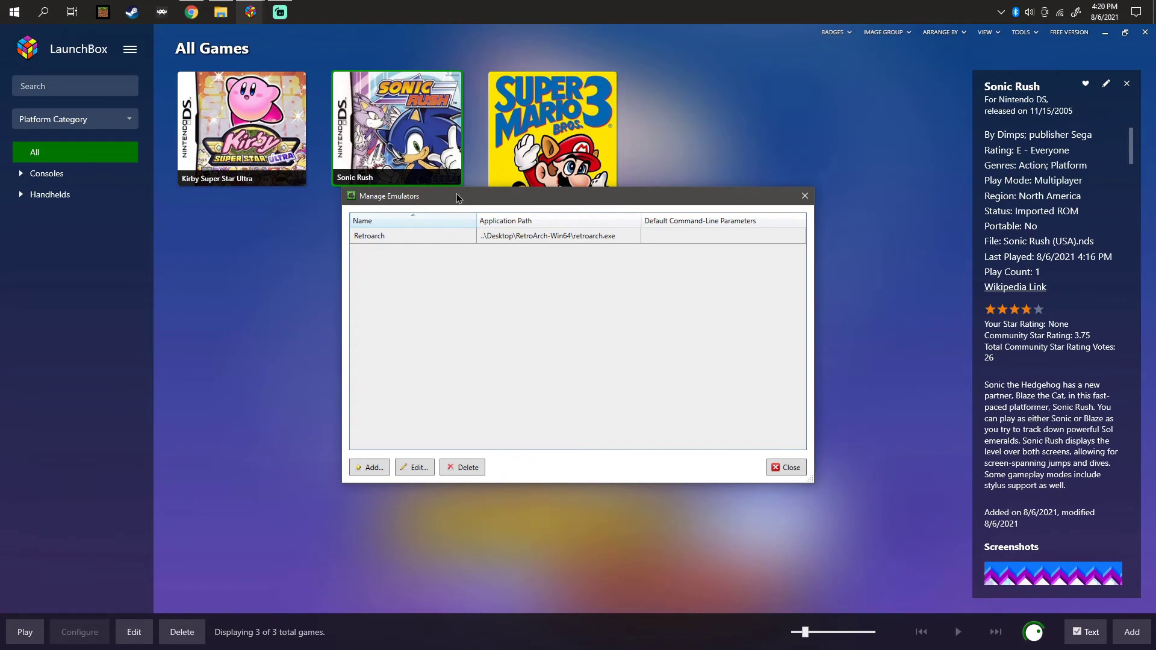
# Close the emulator manager and return to the All Games library
pyautogui.moveTo(463, 195); pyautogui.dragTo(488, 193)
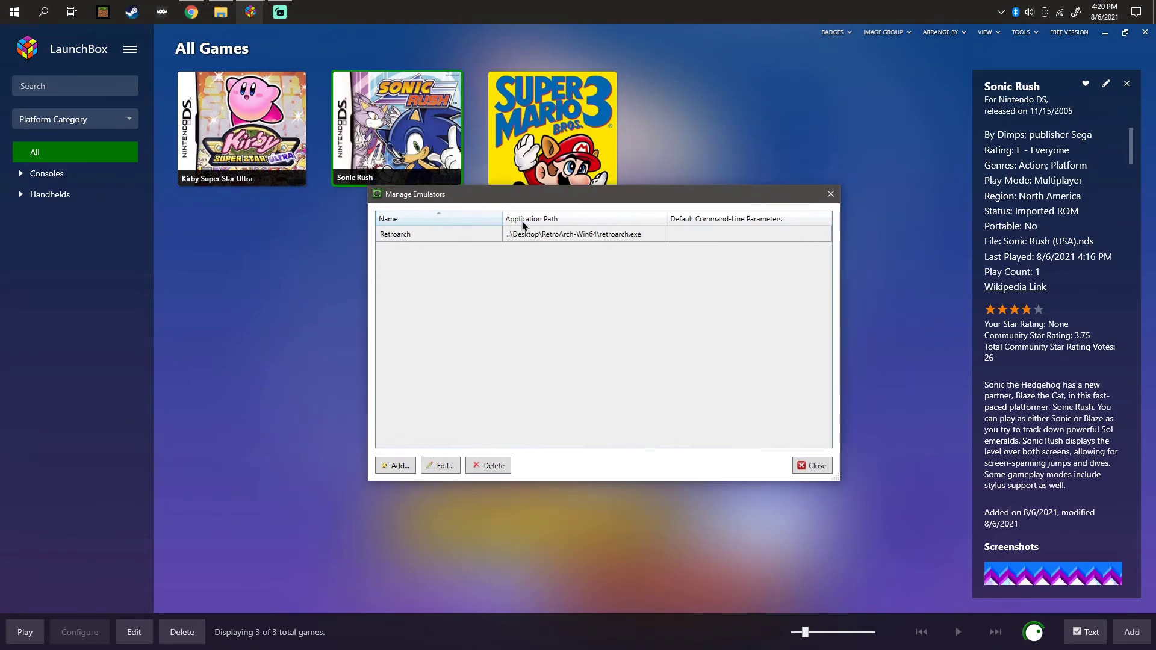
pyautogui.click(814, 467)
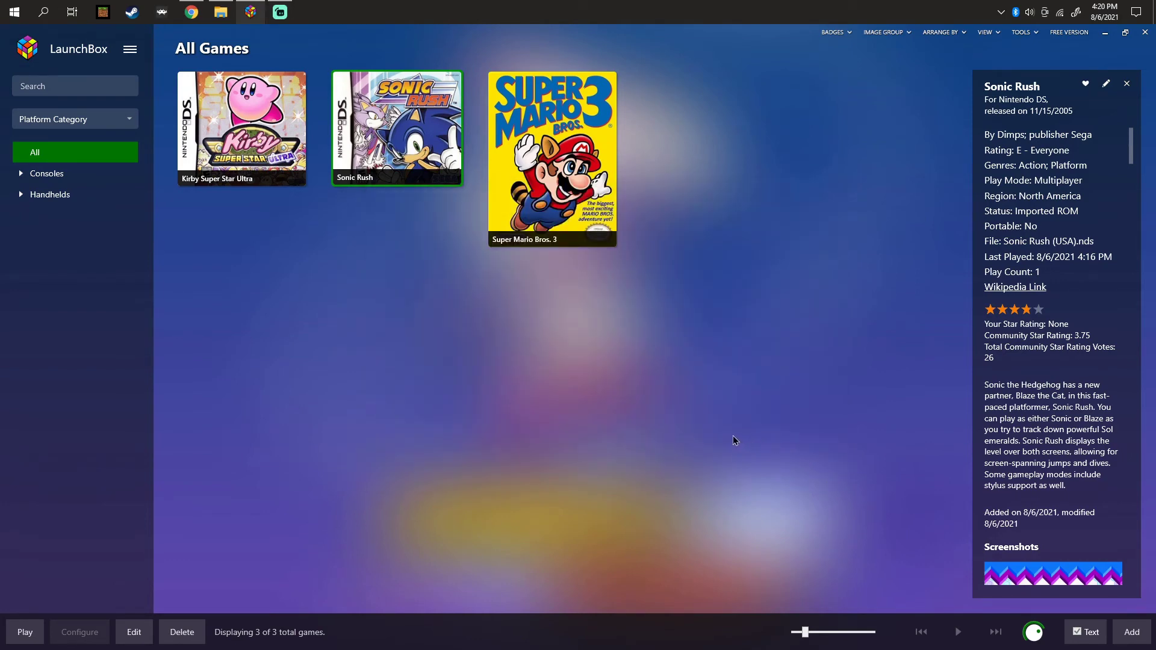
pyautogui.moveTo(710, 31); pyautogui.dragTo(661, 96)
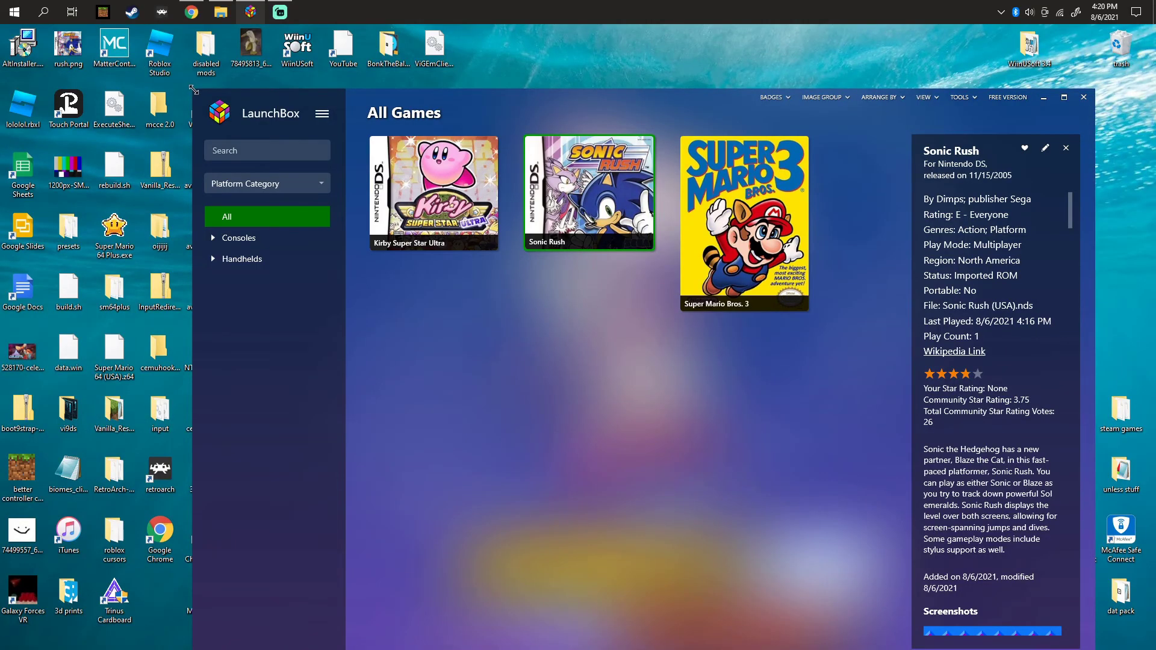
pyautogui.moveTo(192, 89); pyautogui.dragTo(163, 50)
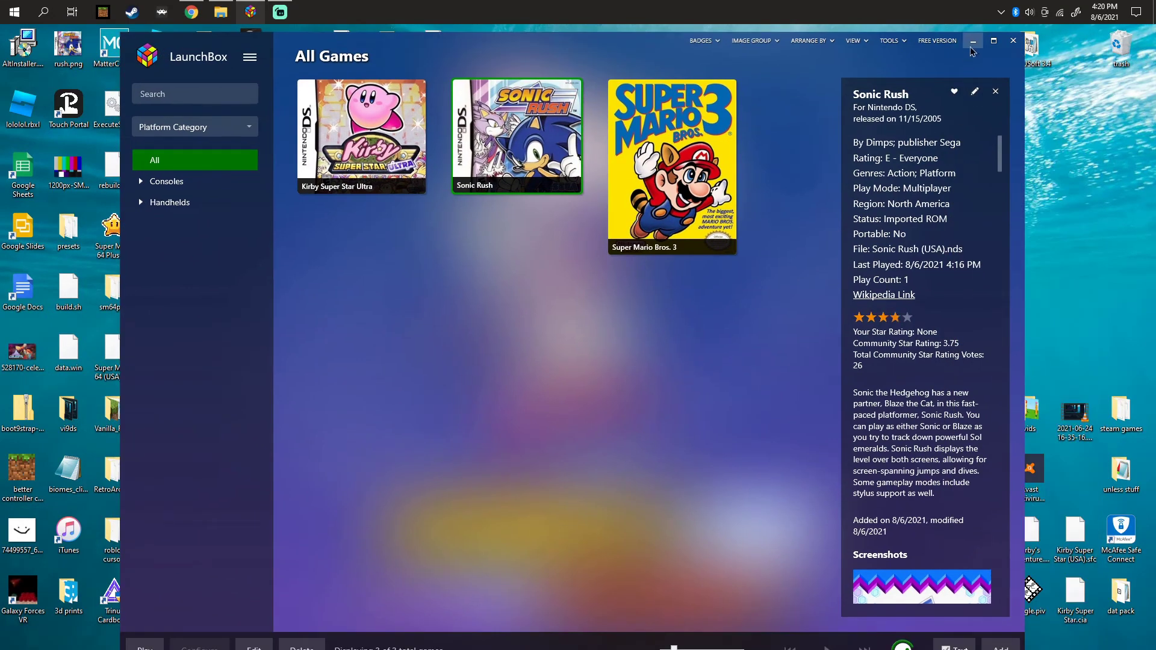
pyautogui.click(994, 41)
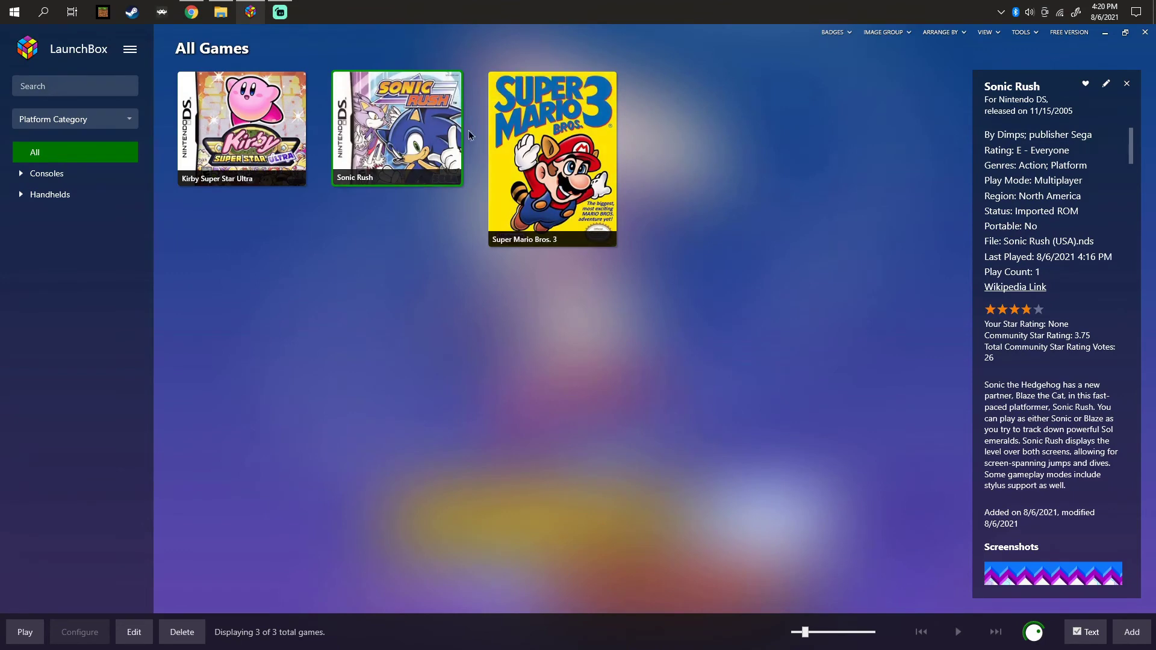
pyautogui.moveTo(556, 84)
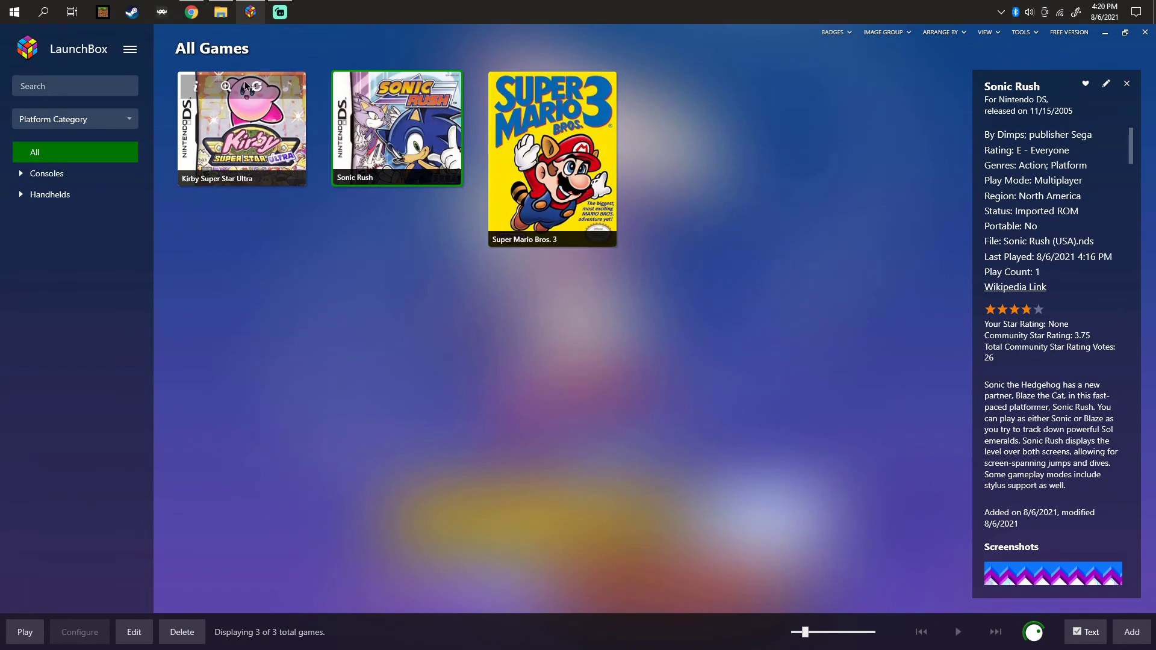
pyautogui.moveTo(227, 113)
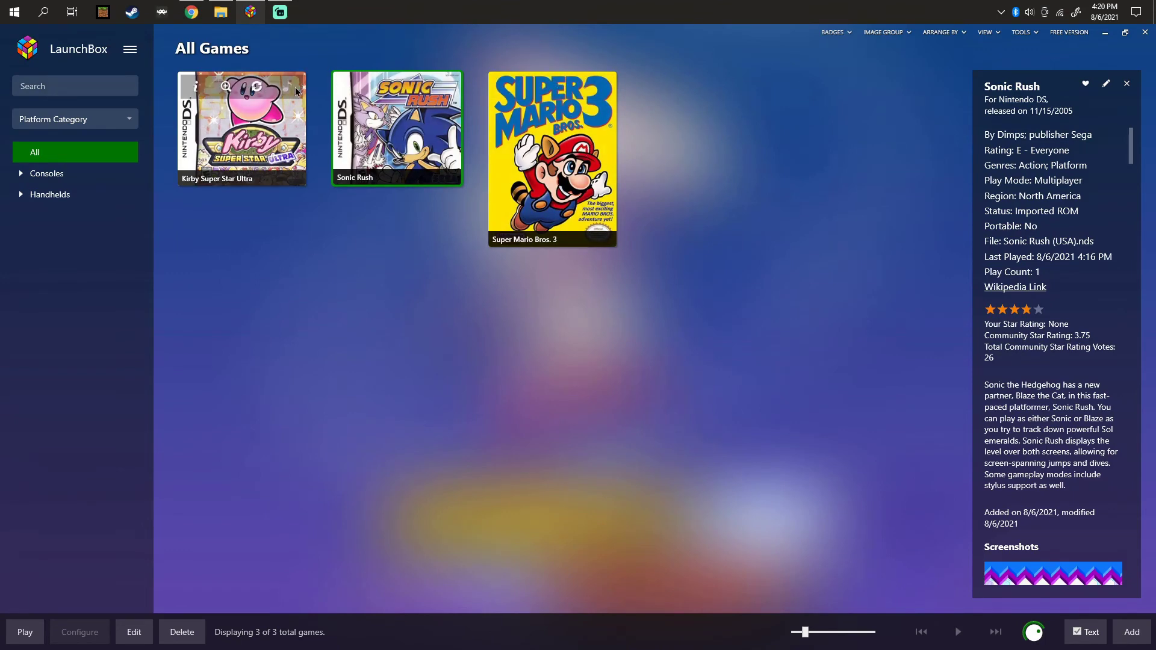
pyautogui.click(130, 49)
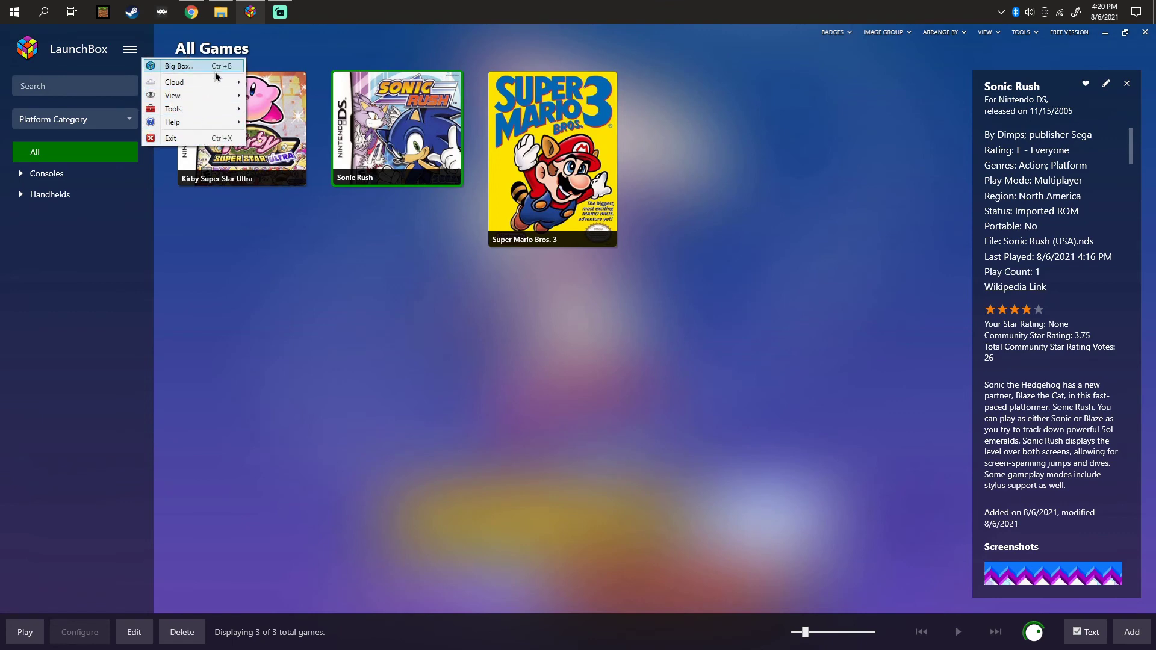
pyautogui.click(685, 398)
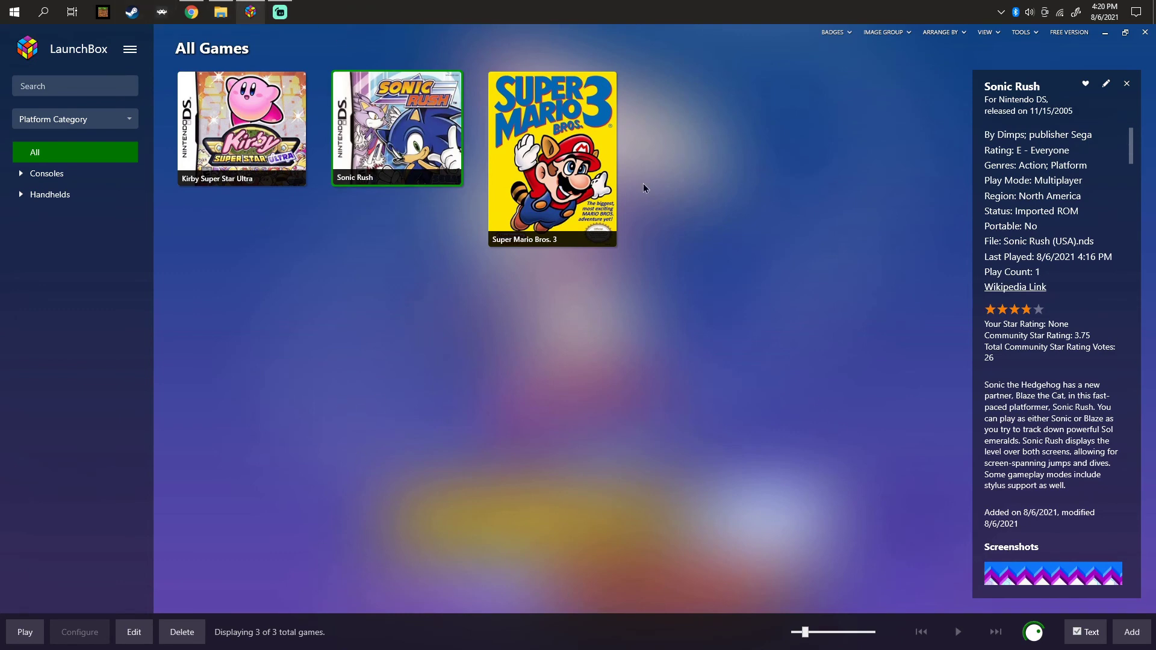
# Switch to File Explorer to view the game files in the roms folder, and close that folder window
pyautogui.click(221, 12)
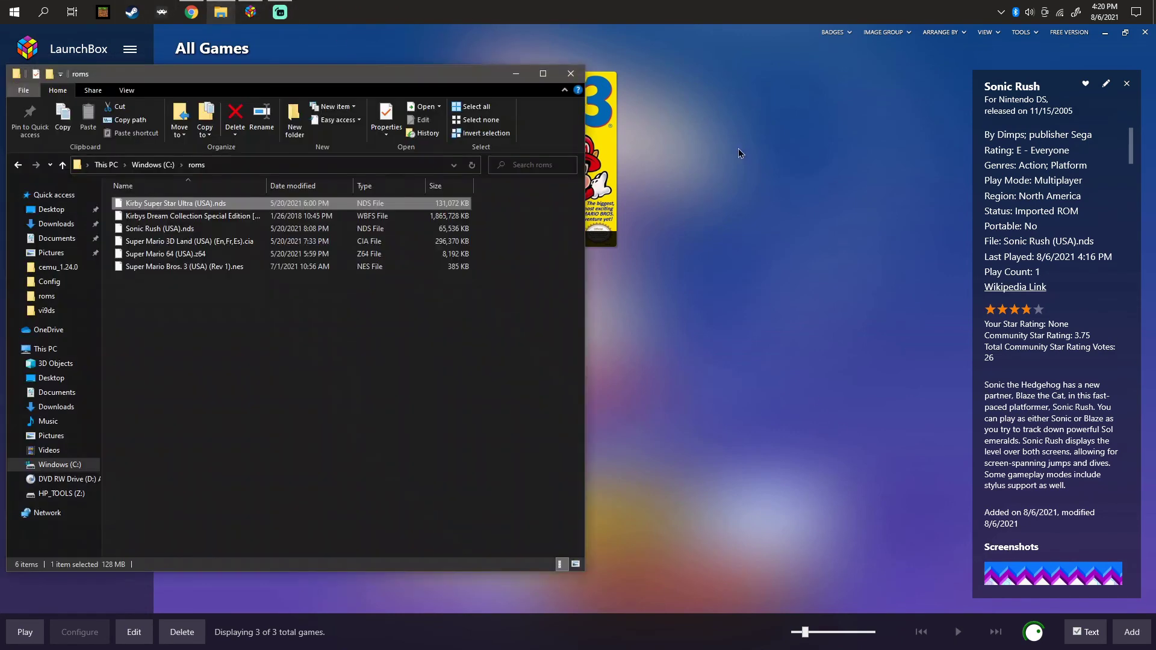
pyautogui.click(572, 73)
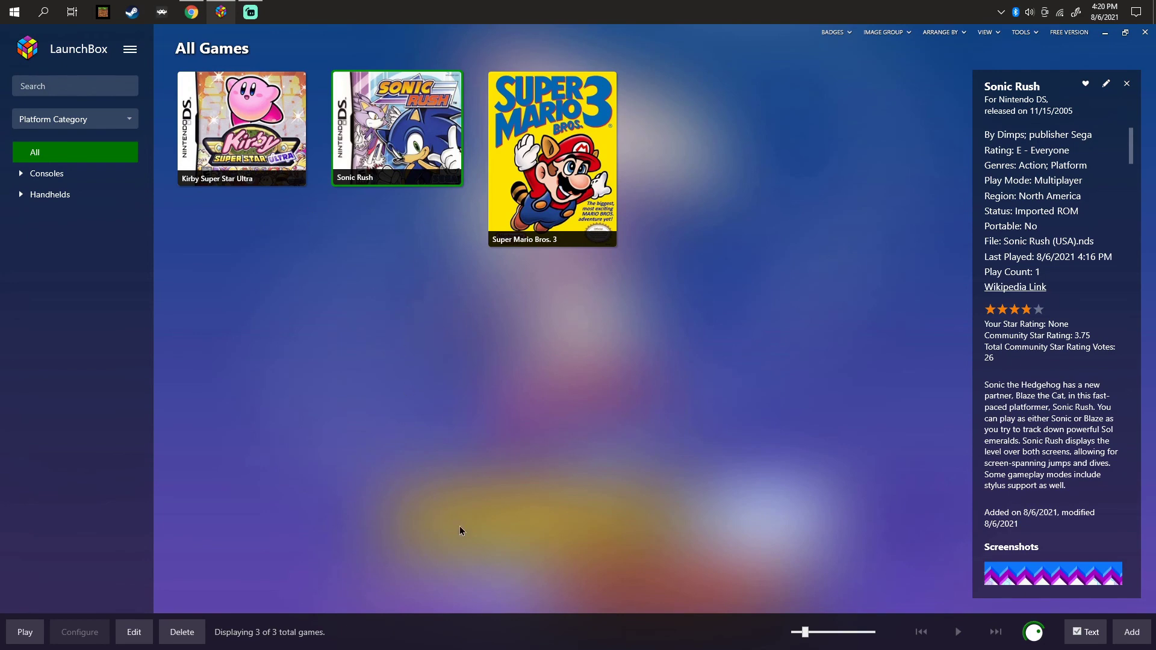